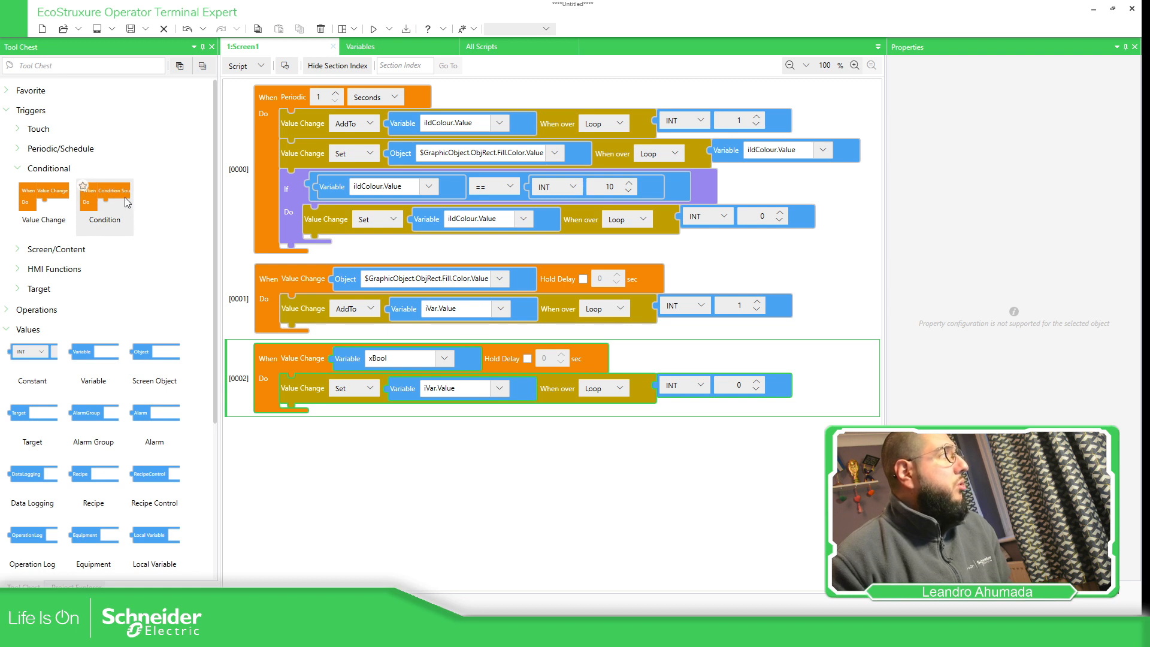
Drop a Condition trigger block onto the script canvas below block [0002]
drag(123, 210, 360, 456)
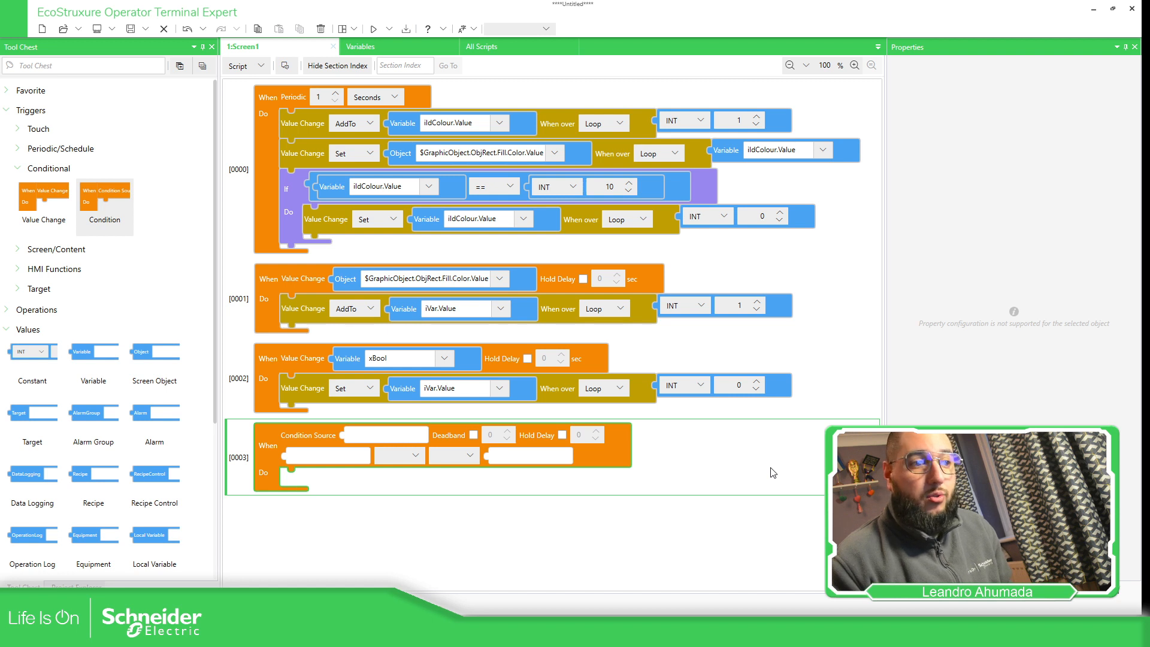
Copy iVar.Value from the xBool block into the Condition Source slot of block [0003]
click(717, 471)
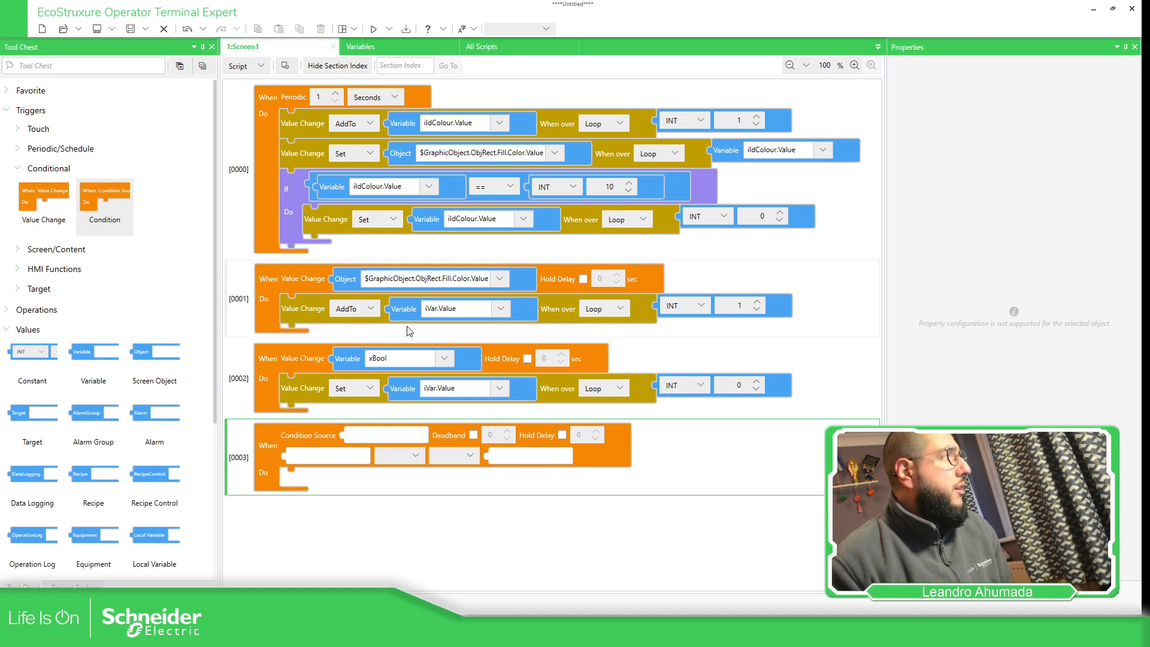
click(407, 394)
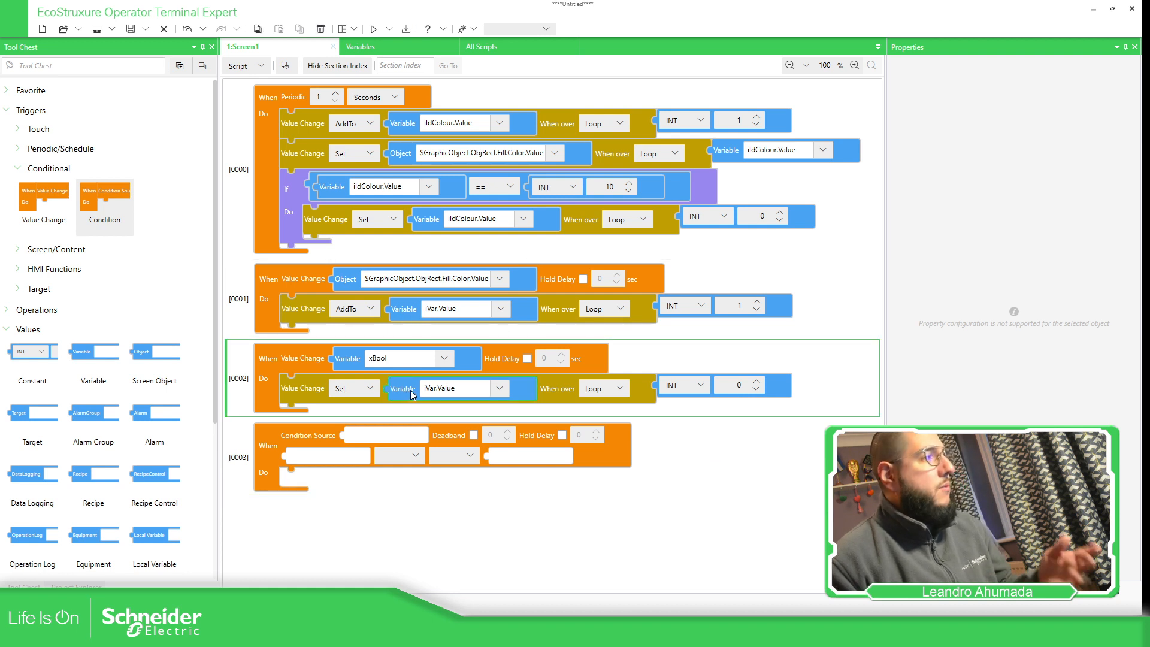
mouse_move(409, 395)
mouse_down()
mouse_move(433, 427)
mouse_move(378, 442)
mouse_up()
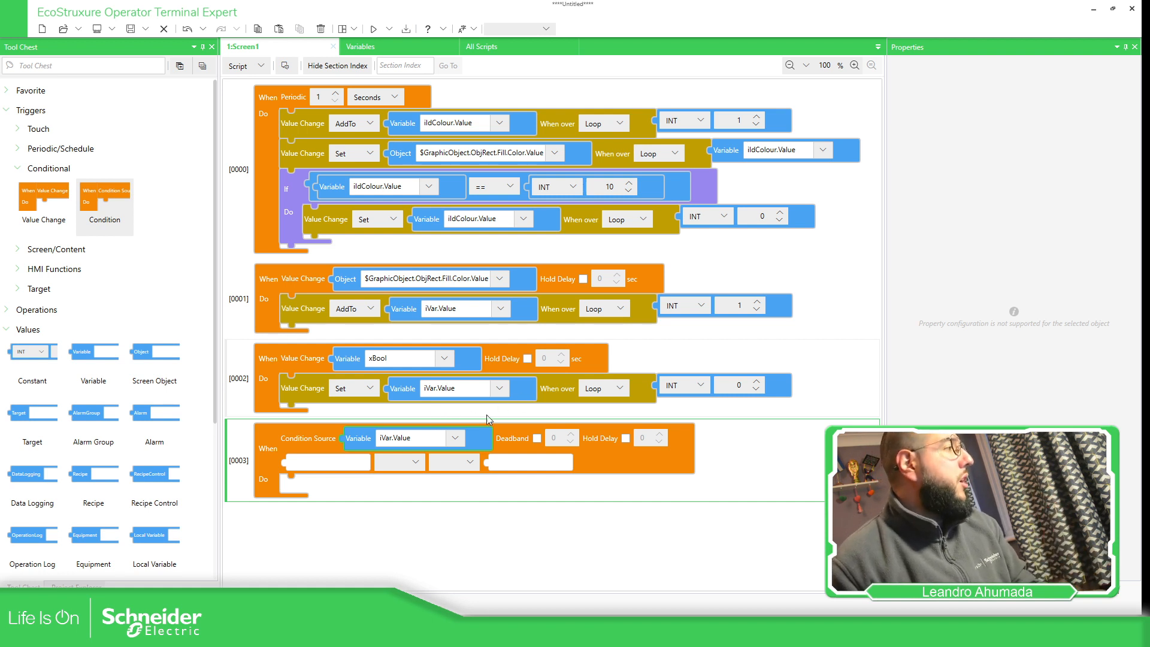
click(301, 466)
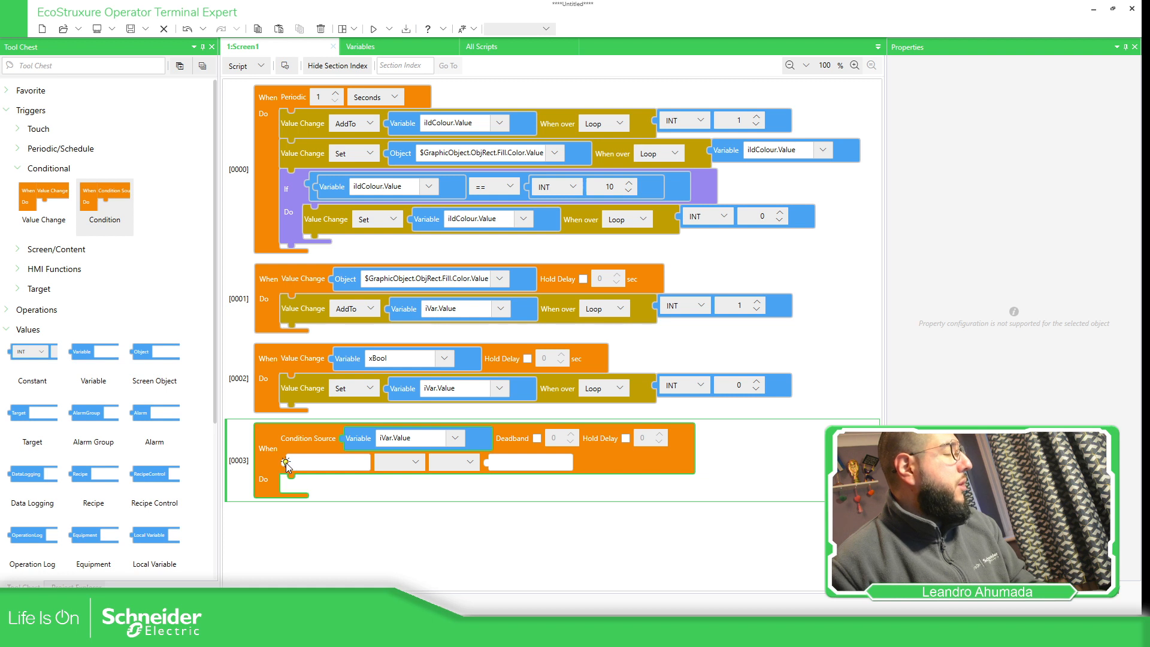
click(285, 463)
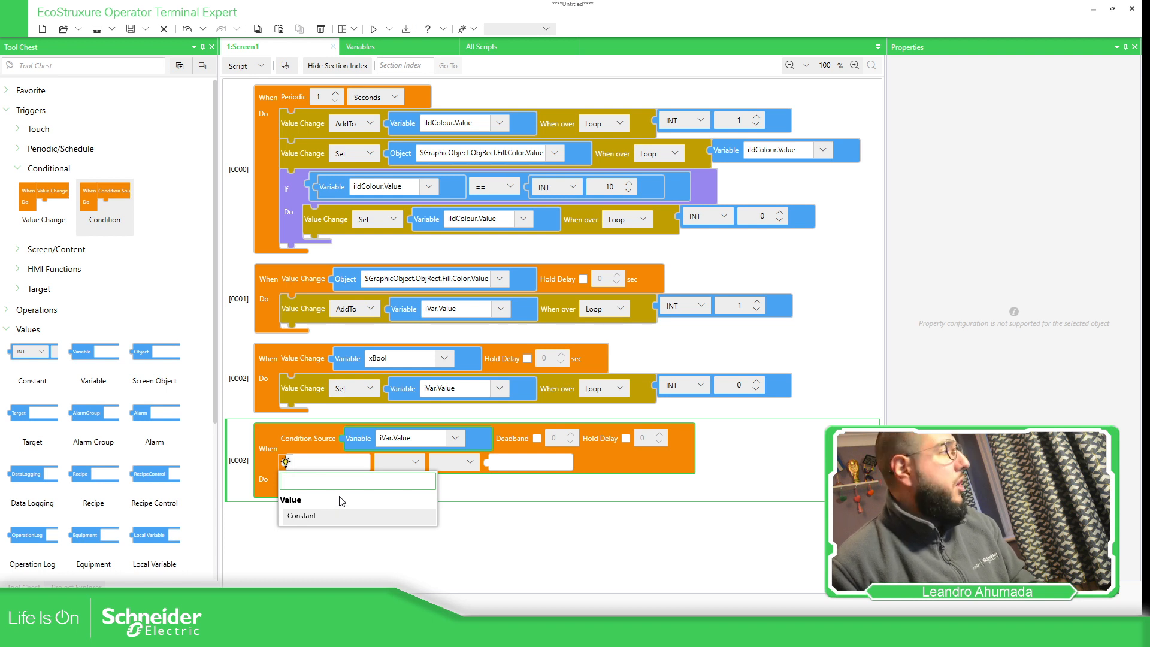
Fill the When row with two INT constants valued 4 and 7
click(602, 529)
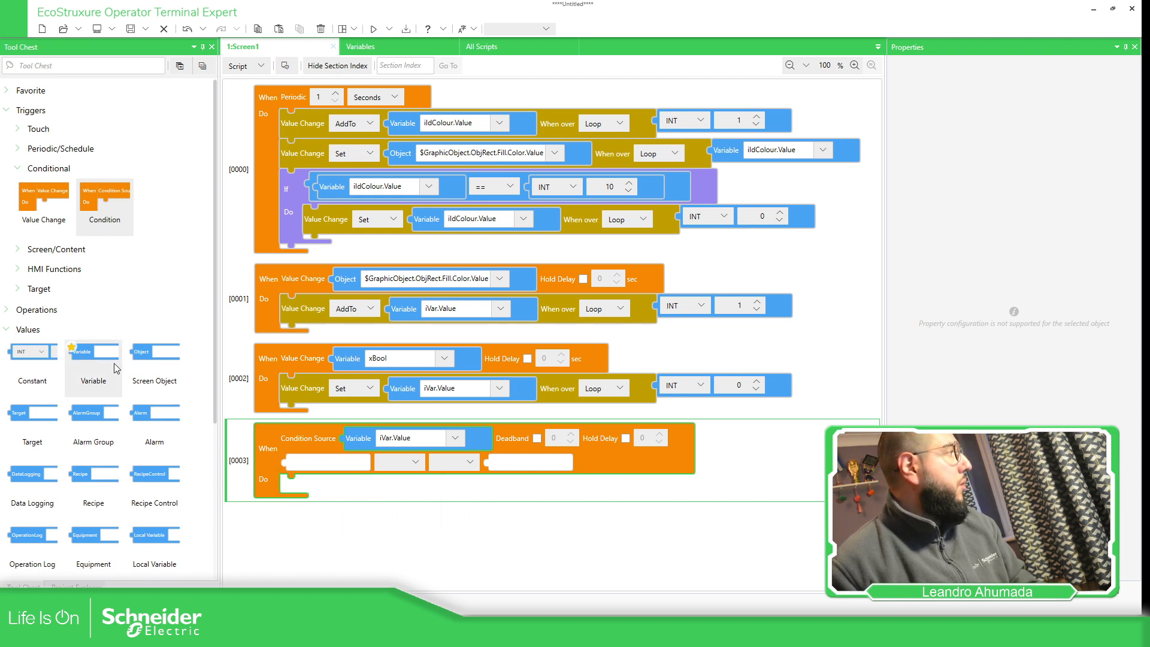
drag(38, 359, 319, 462)
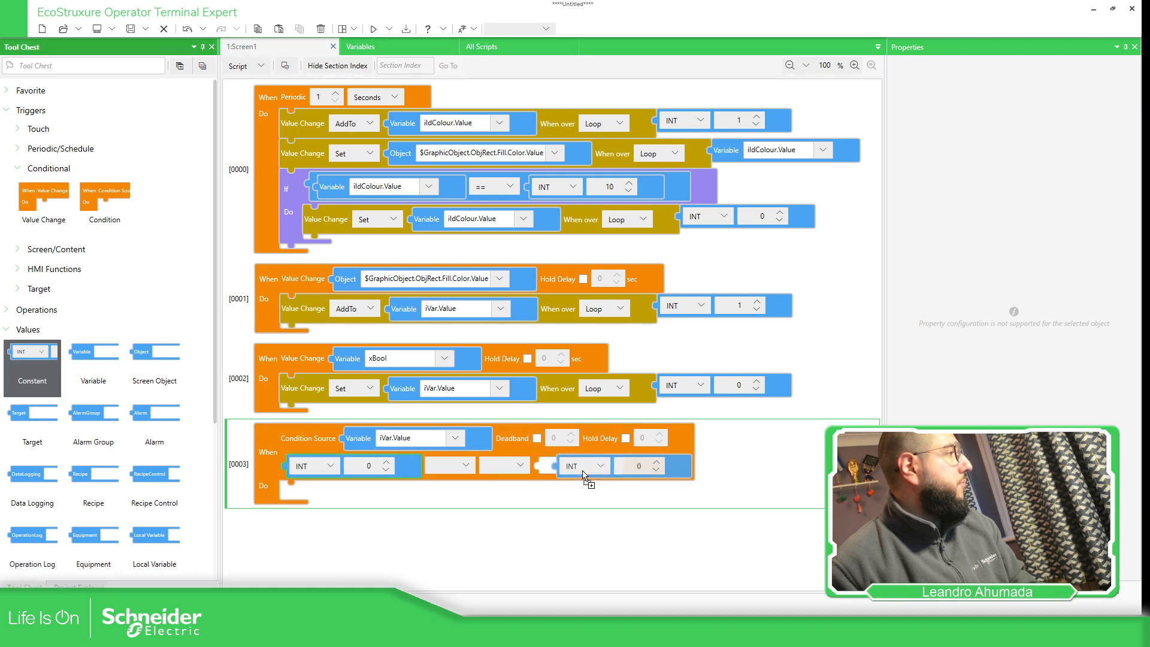
drag(38, 359, 576, 466)
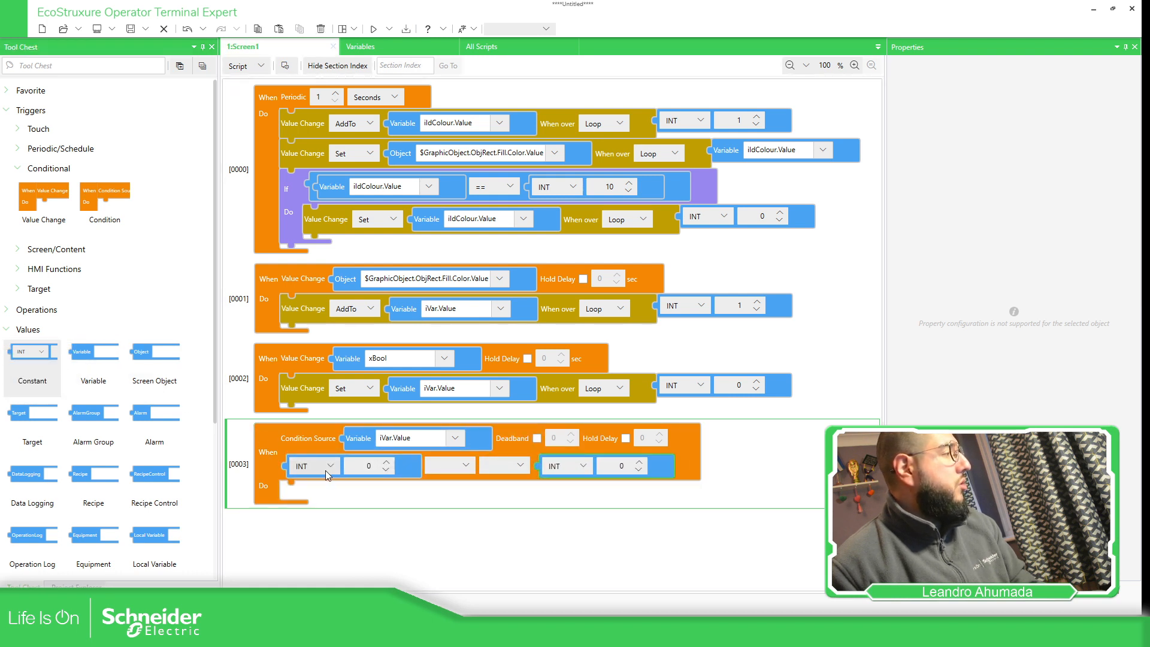
click(368, 466)
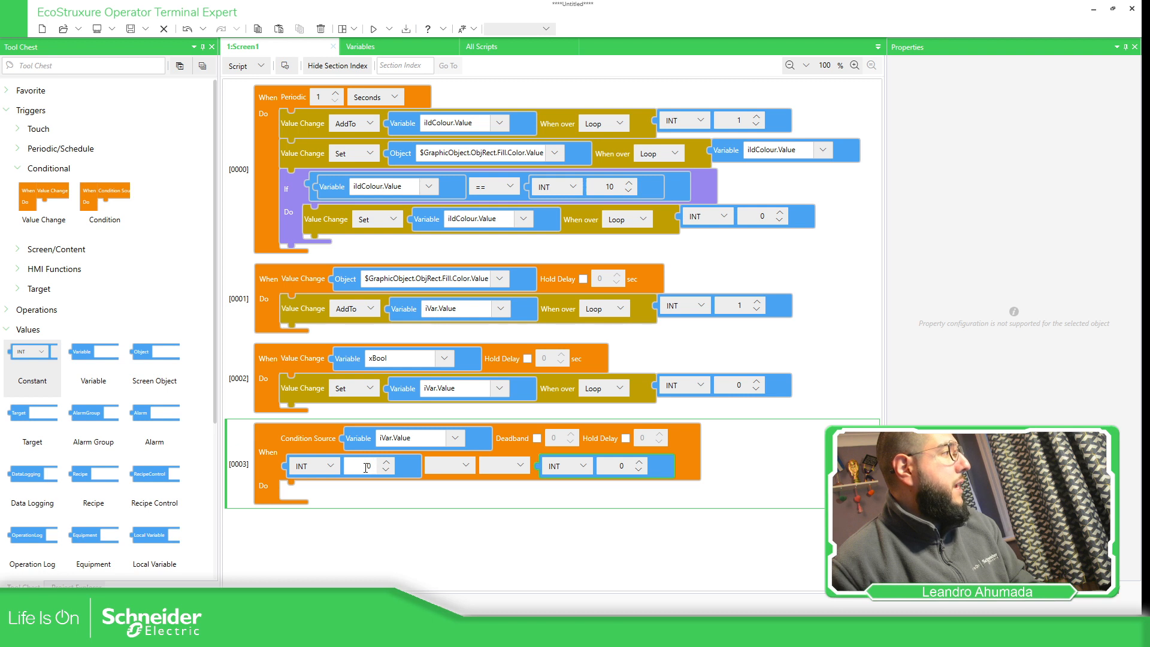
text(4)
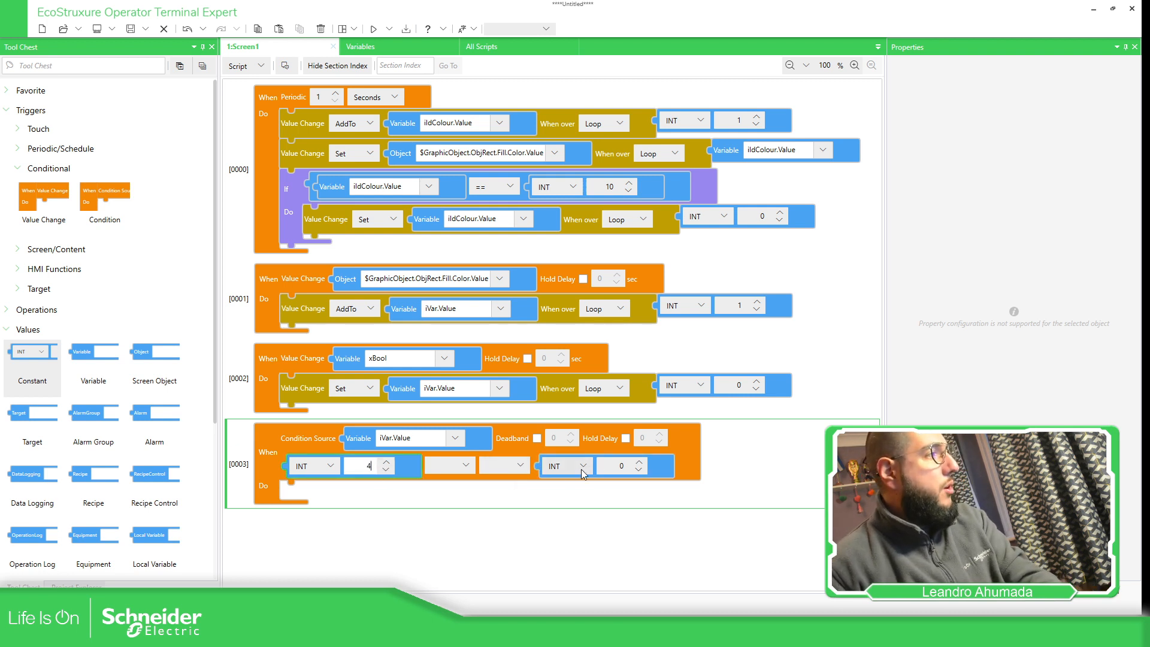
click(621, 465)
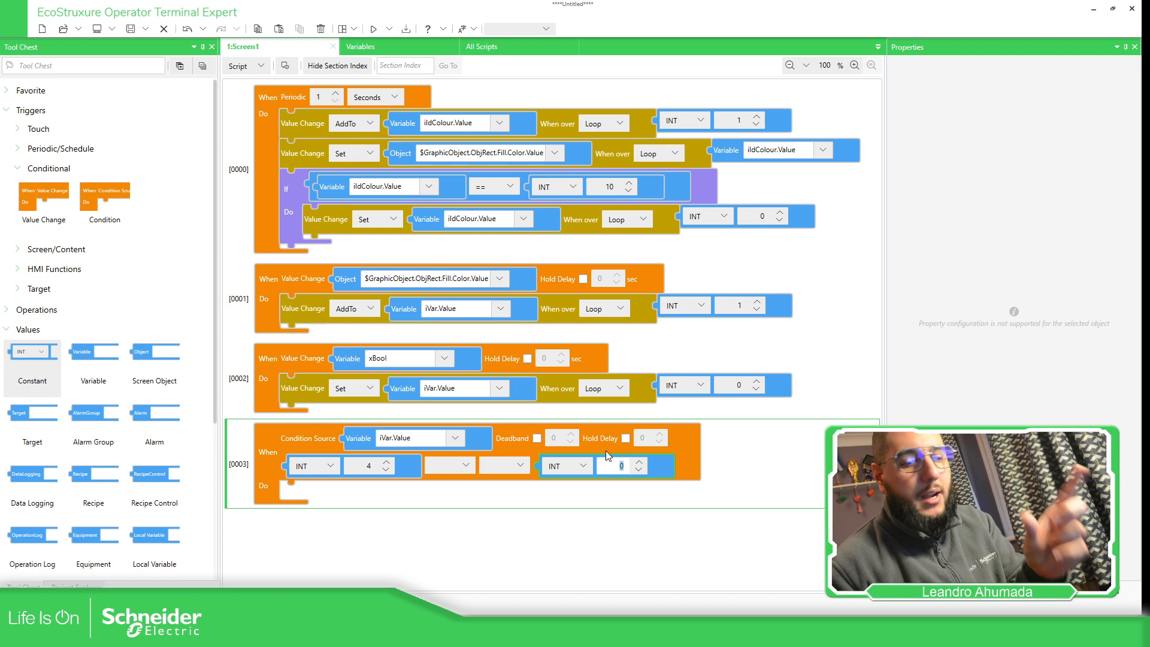
text(7)
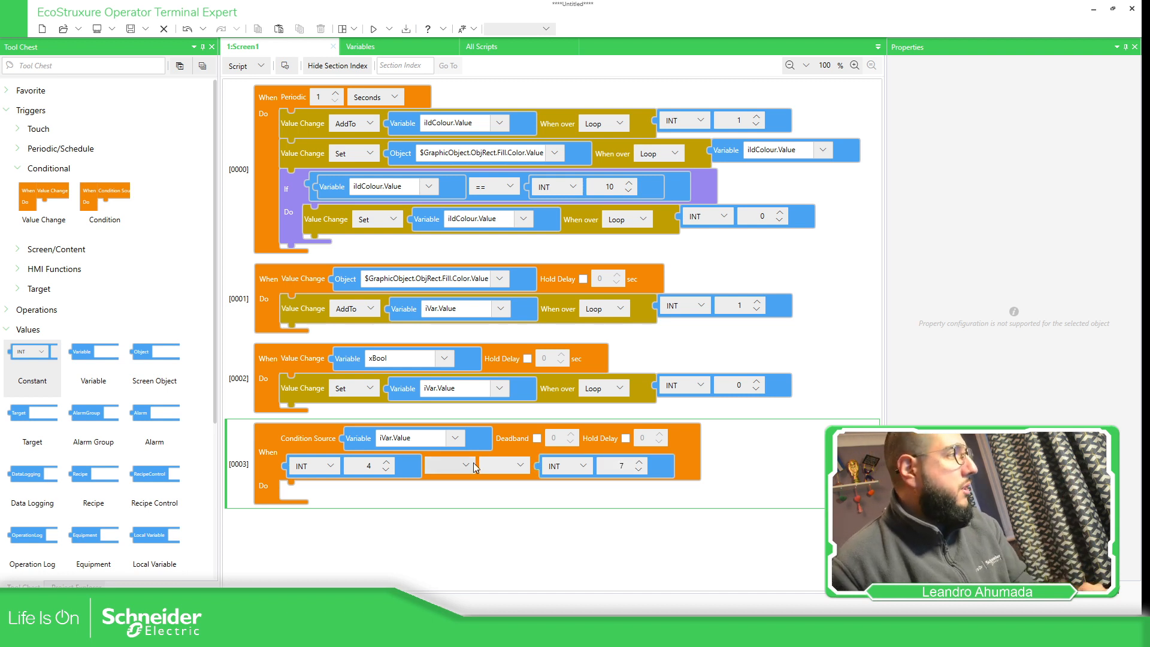
Set the first comparison operator to < and leave the second operator empty
click(465, 465)
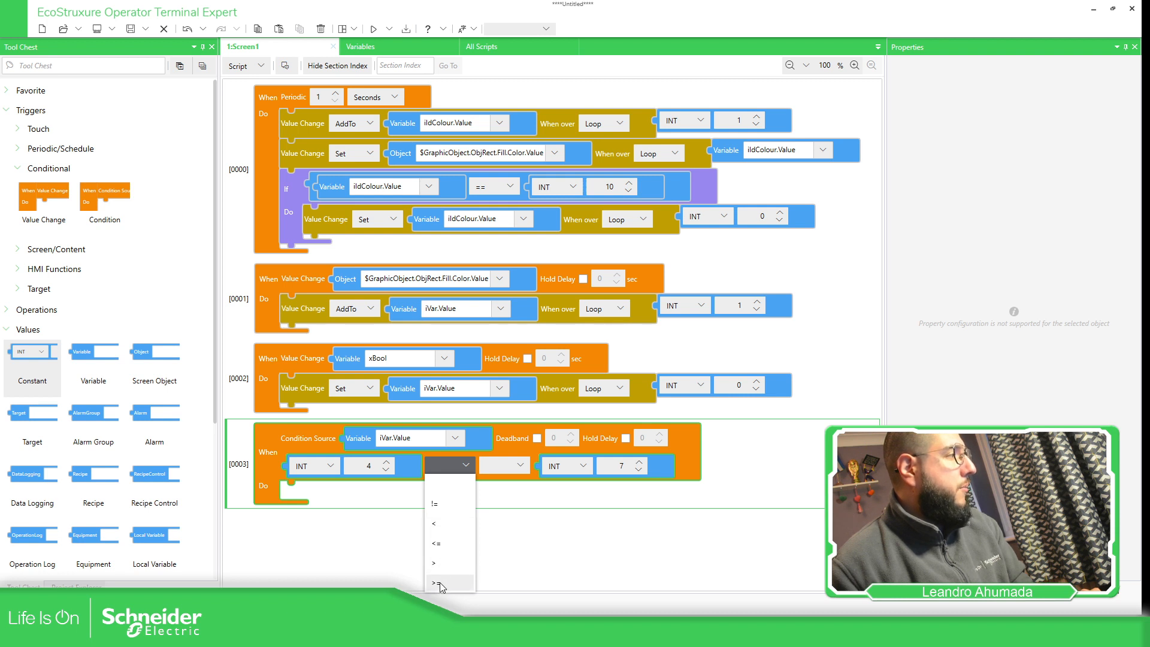
click(441, 527)
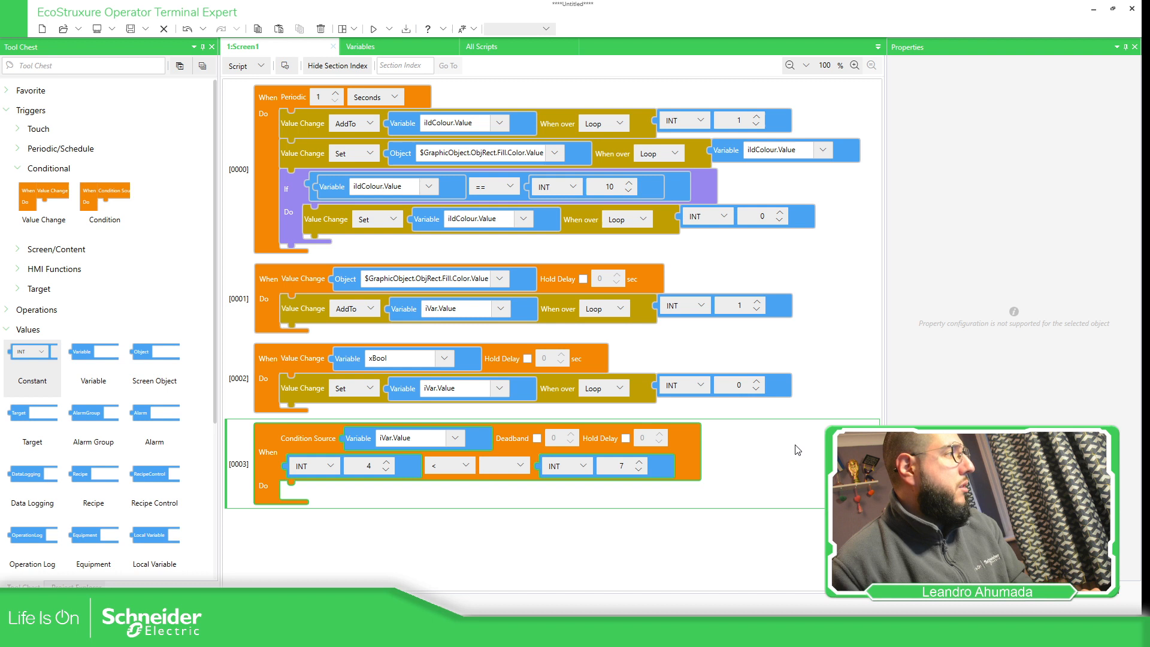
click(519, 465)
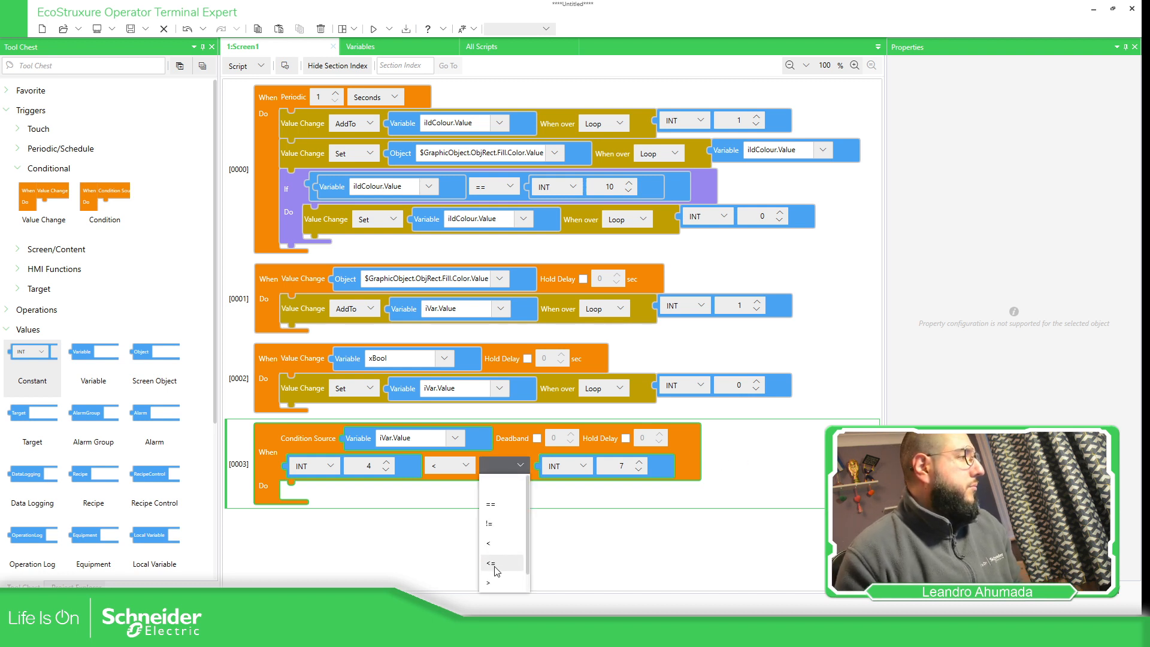
click(733, 473)
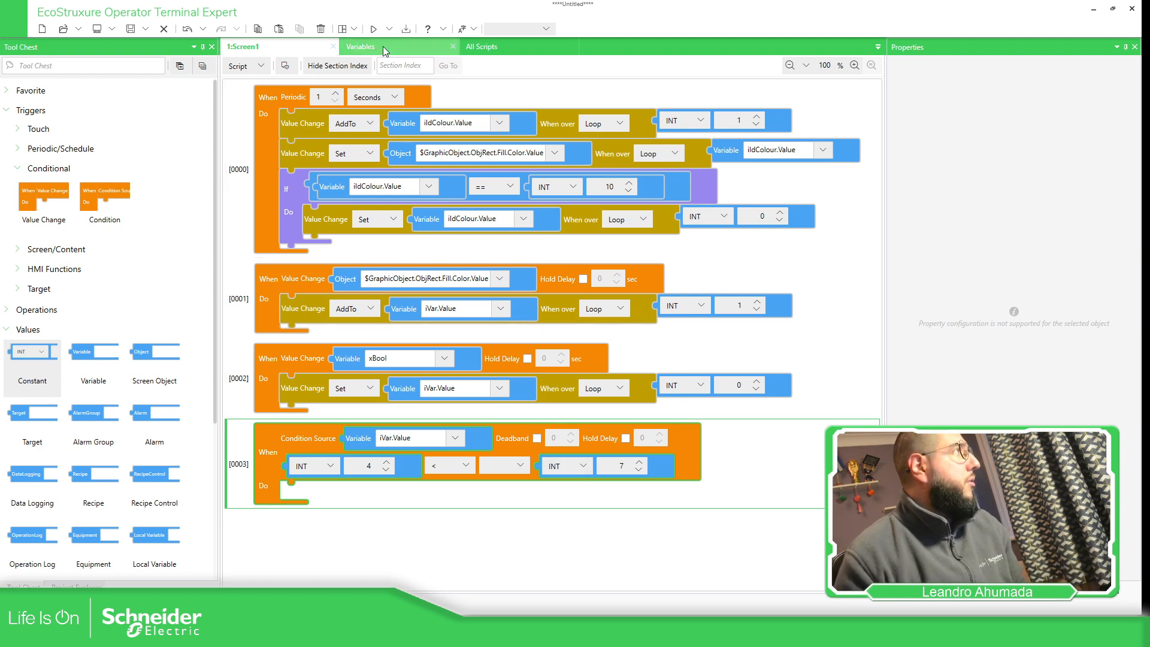
Add an INT variable renamed to iCounter2 in the Variables list, then return to the Screen1 script
click(361, 45)
click(333, 167)
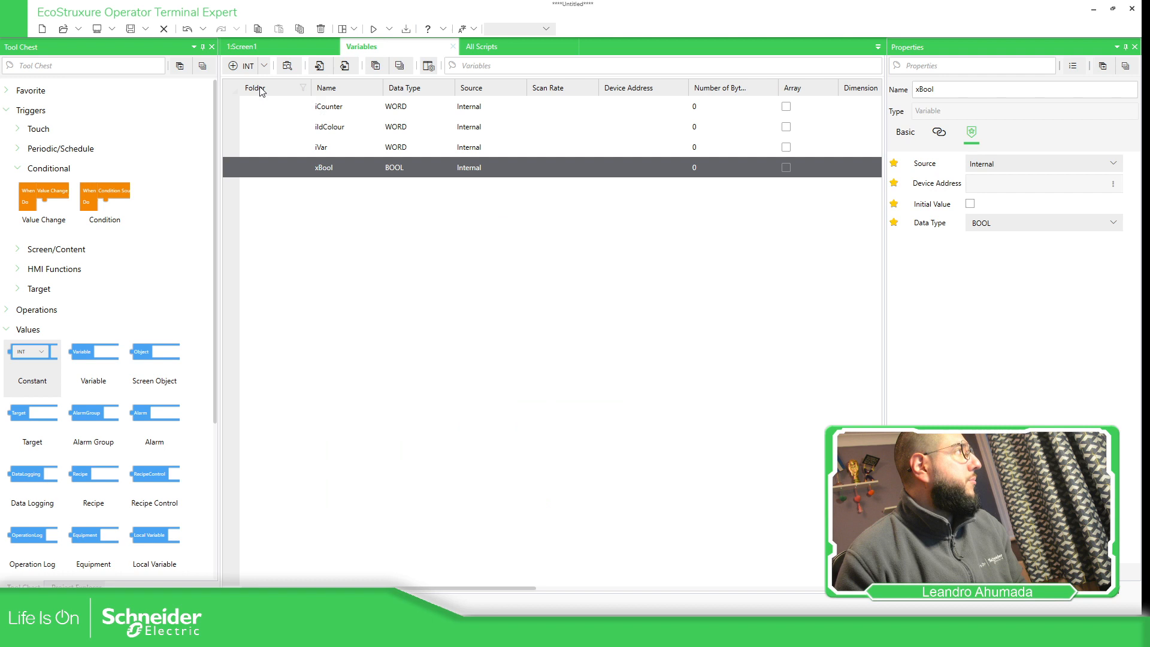
click(235, 66)
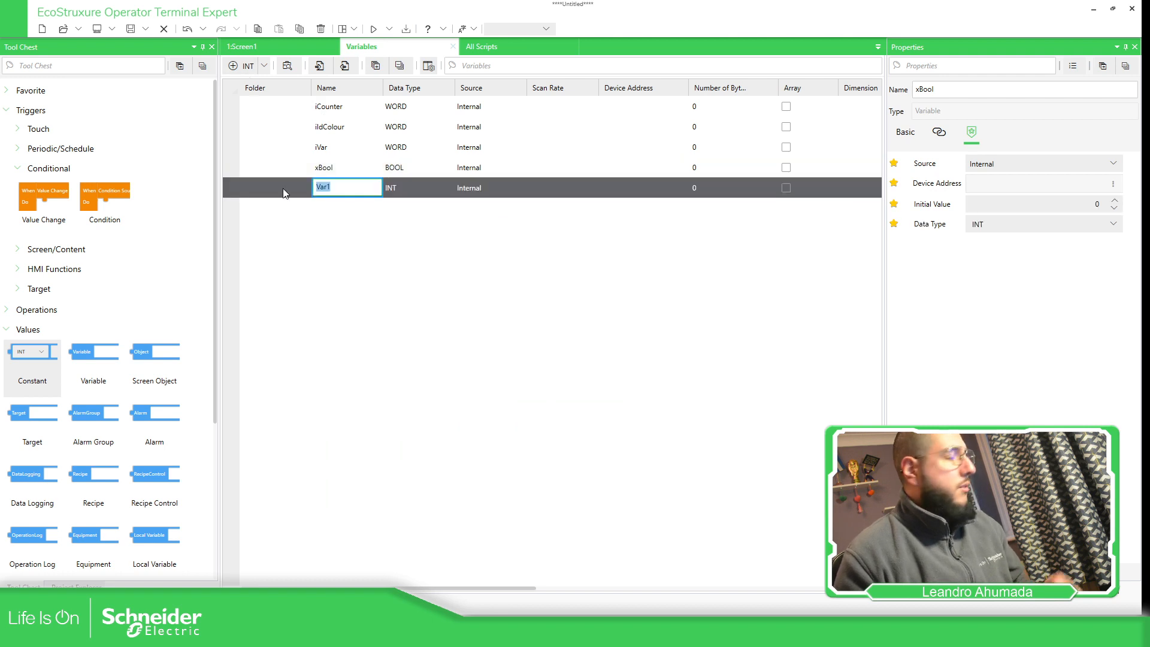
text(iCounter2)
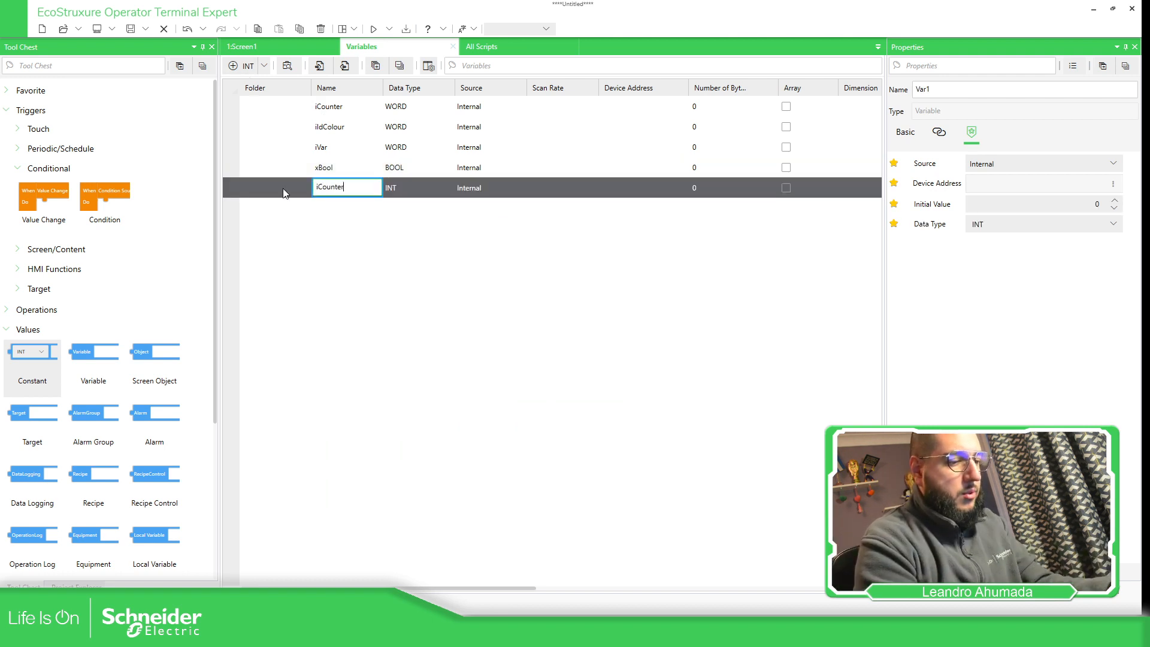
key(Return)
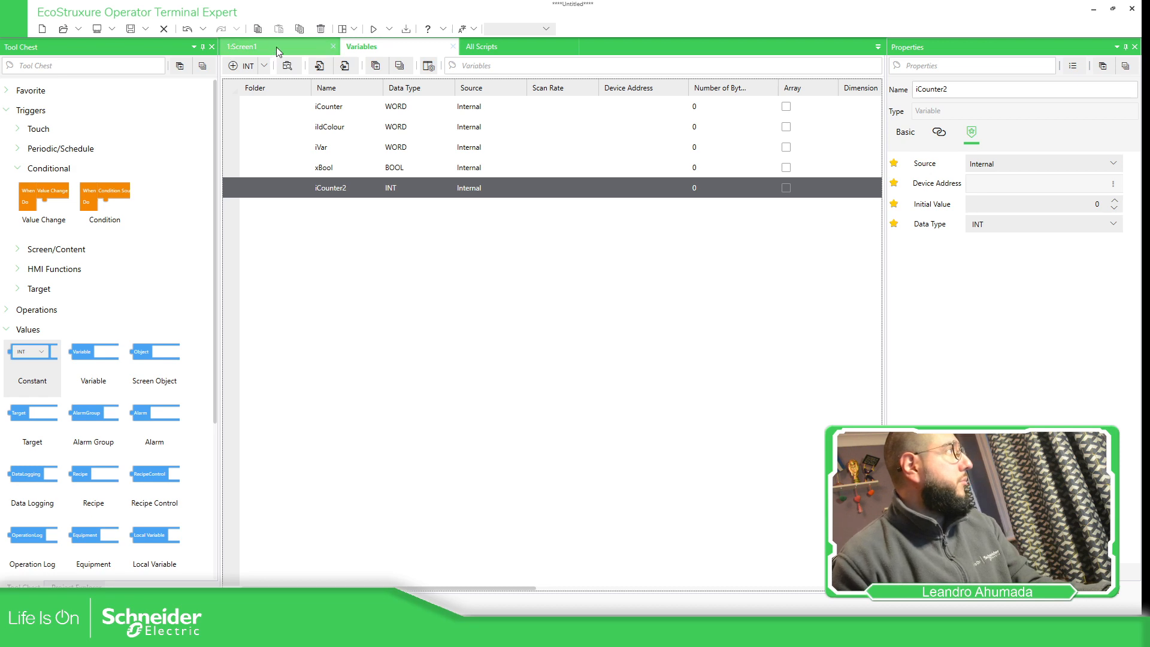
click(276, 46)
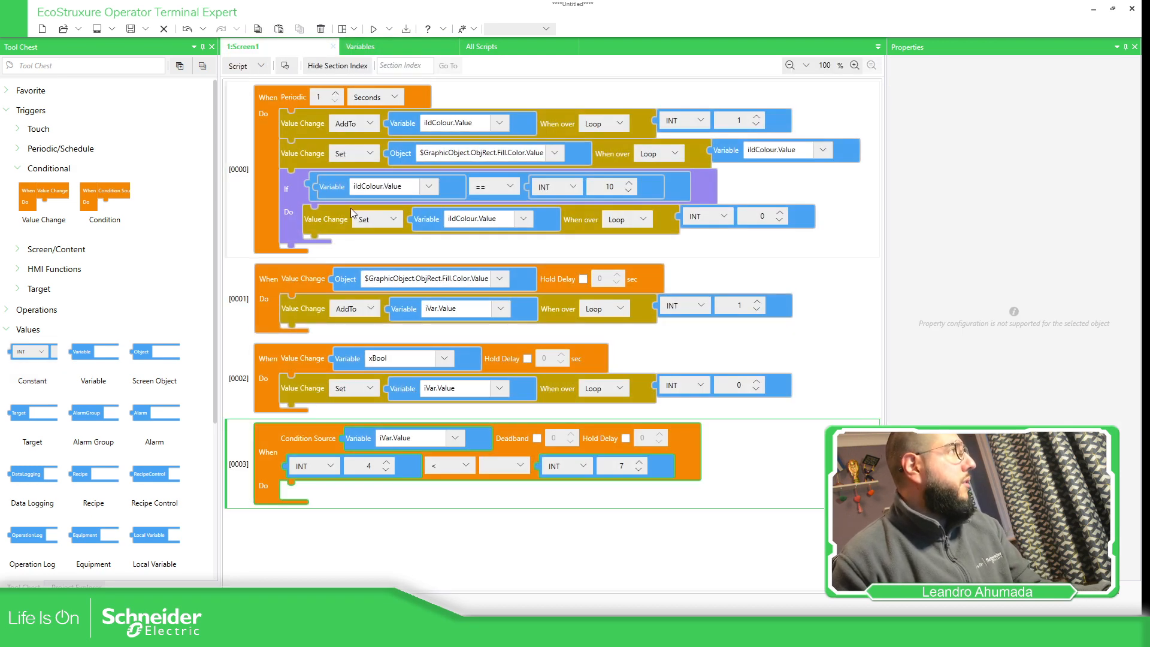
Copy the AddTo action into the condition's Do slot and retarget it to iCounter2.Value
click(317, 316)
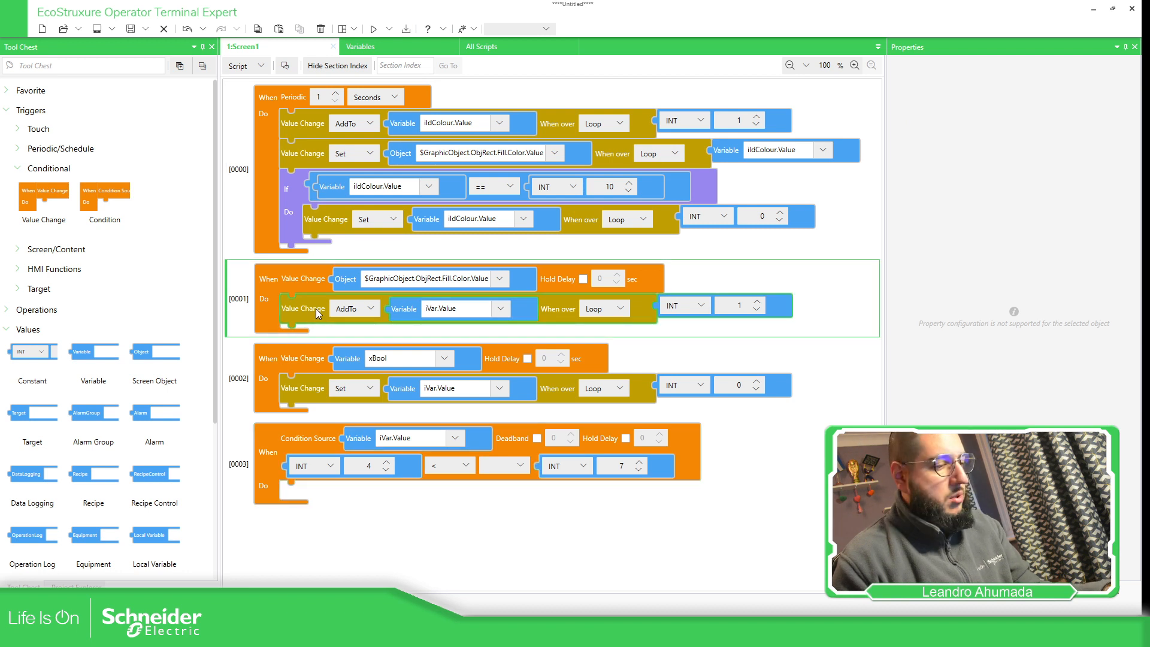
drag(315, 309, 307, 510)
click(498, 495)
click(481, 525)
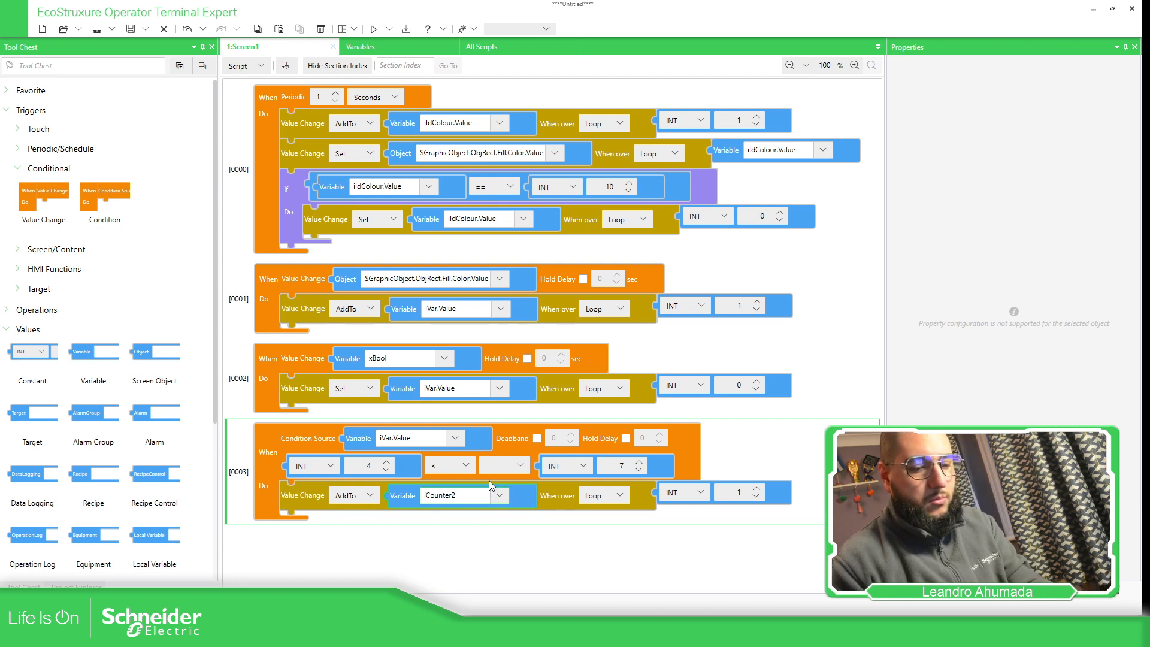
text(.)
click(440, 595)
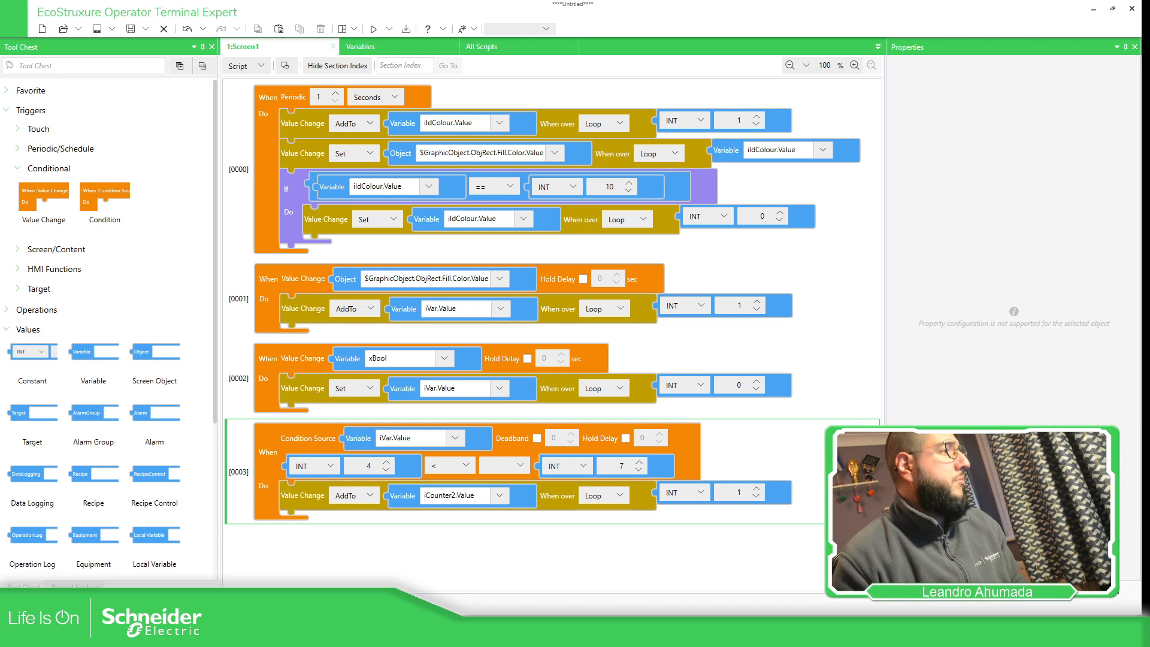
Set the amount added to iCounter2.Value to 10
click(738, 493)
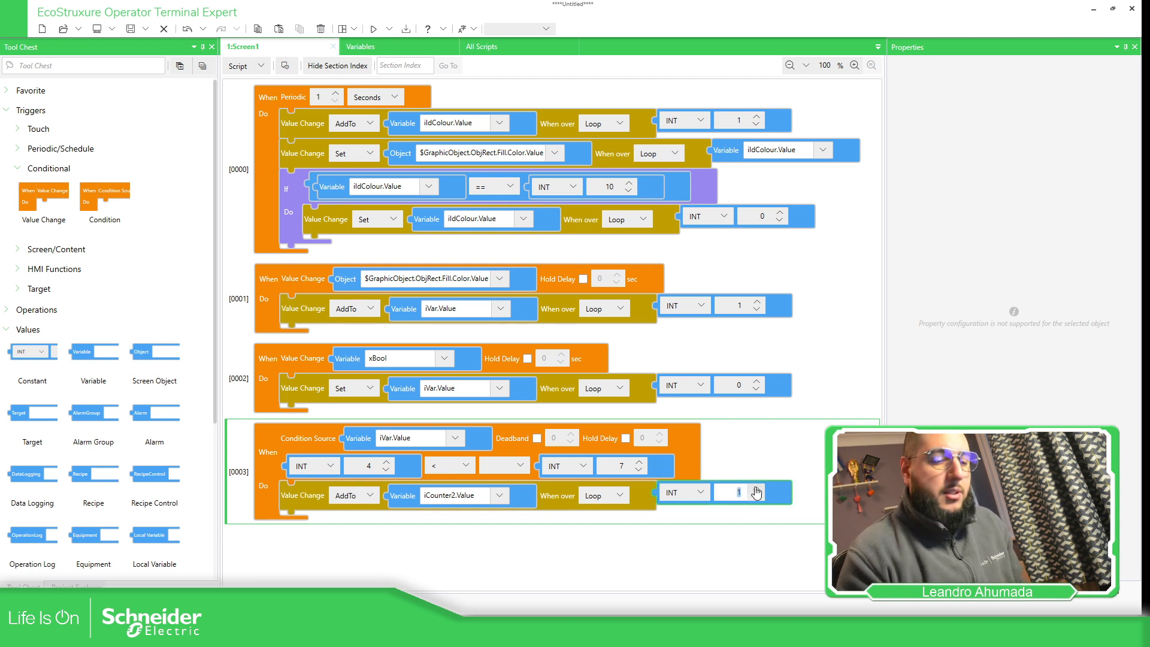
text(10)
key(Return)
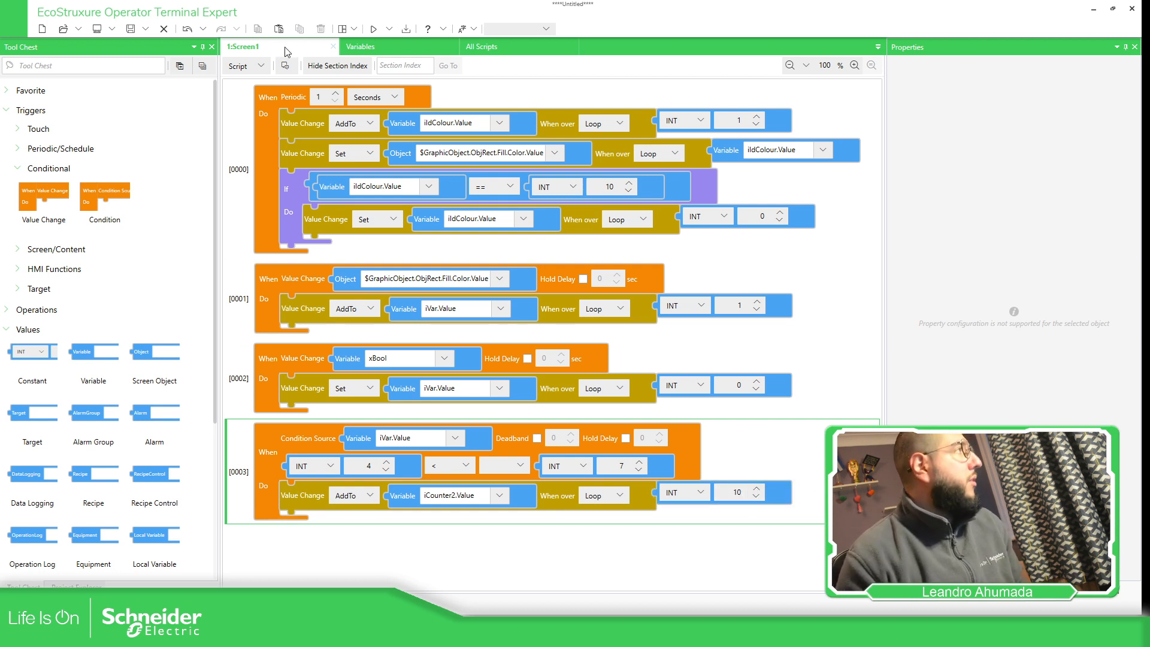
In the Screen view, copy the lower NumericDisplay to the lower left as NumericDisplay4
click(241, 67)
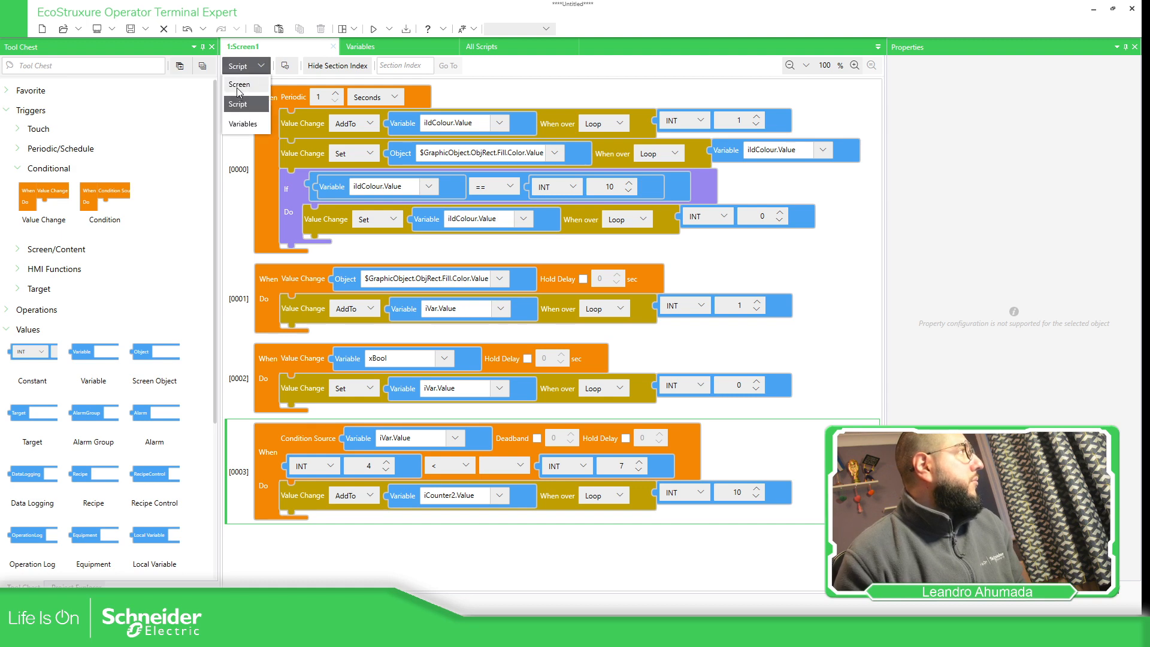
click(241, 90)
click(613, 407)
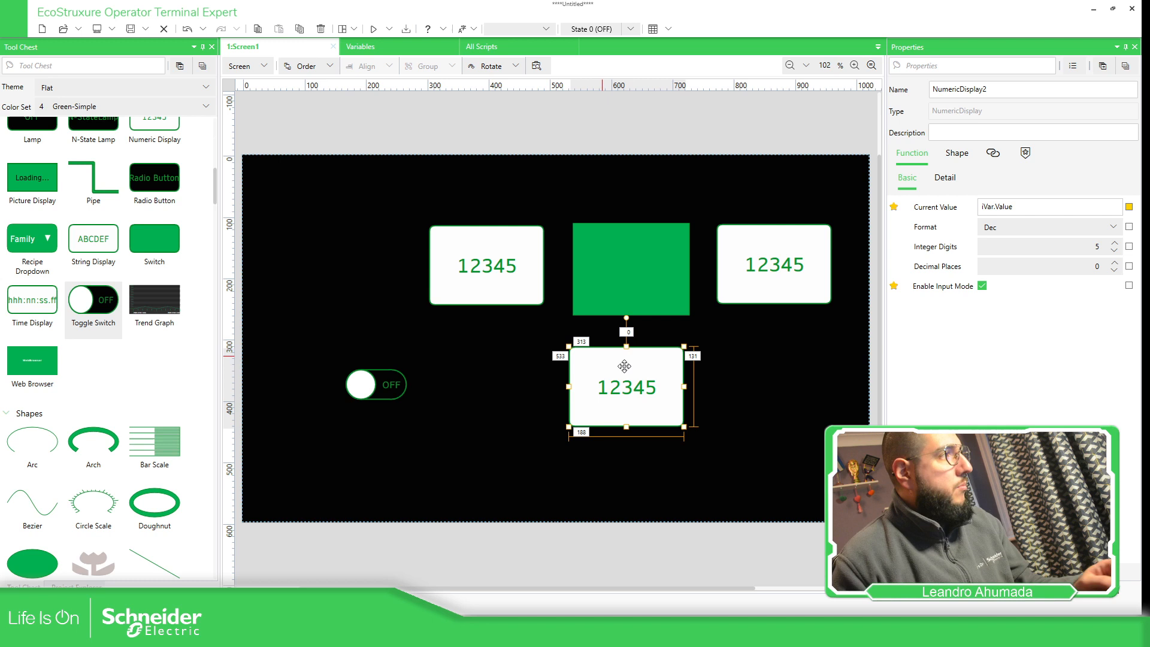
drag(638, 378, 497, 483)
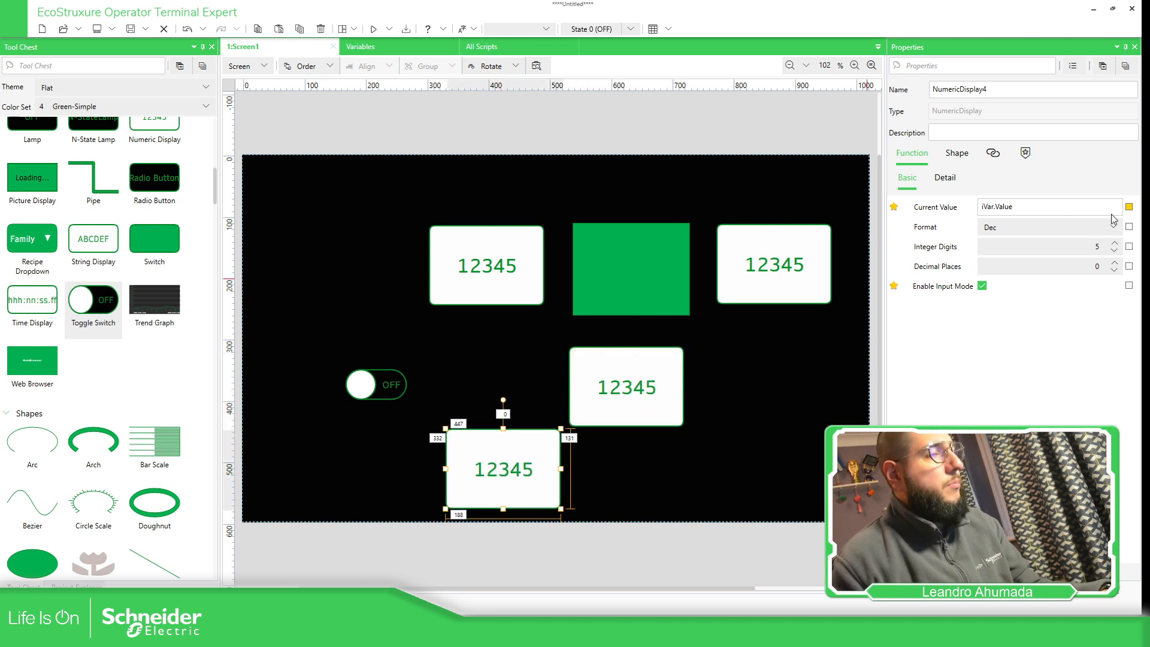
Bind the new display's Current Value to iCounter2 via the Variable Selector
click(1129, 207)
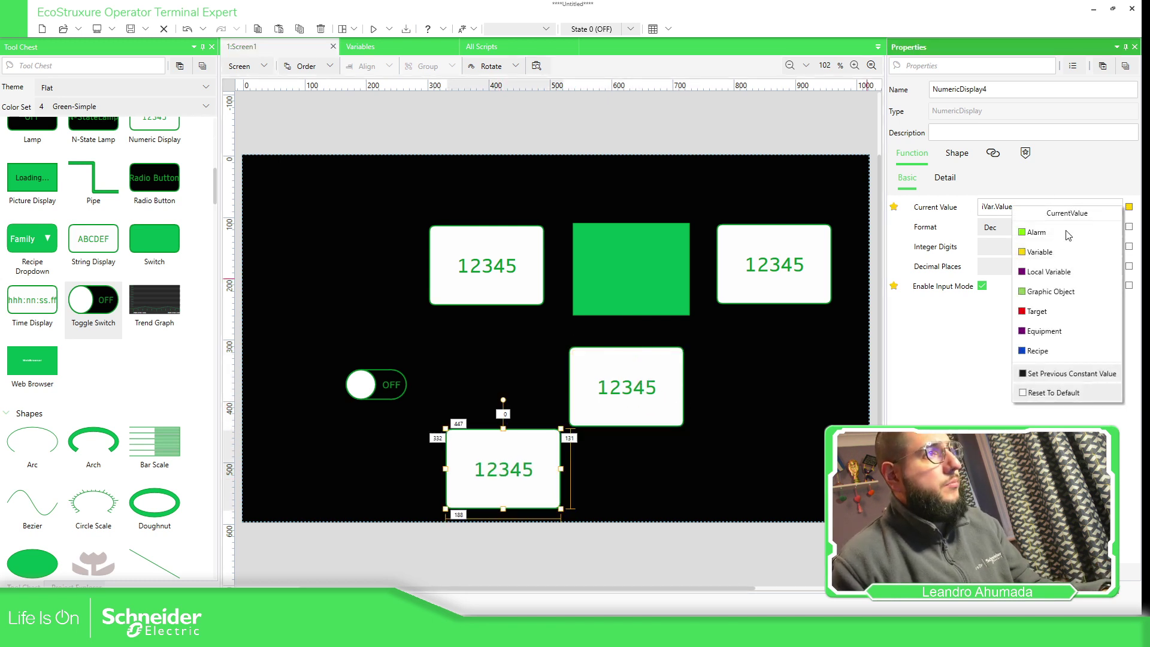
click(1043, 253)
click(434, 321)
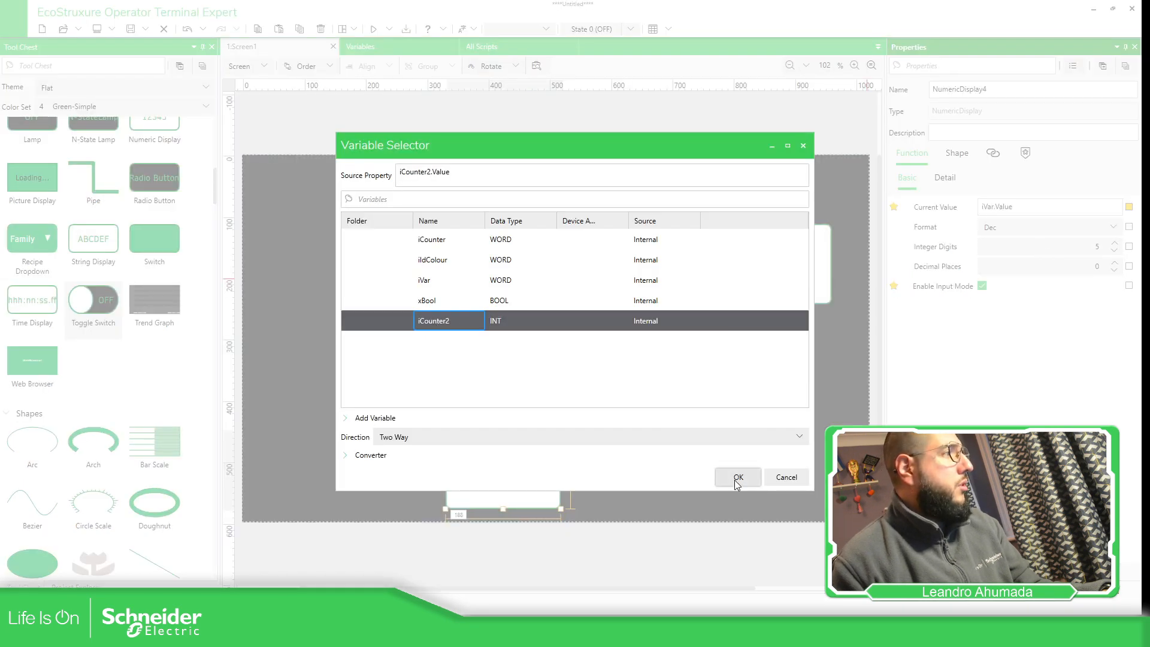
click(738, 477)
click(732, 431)
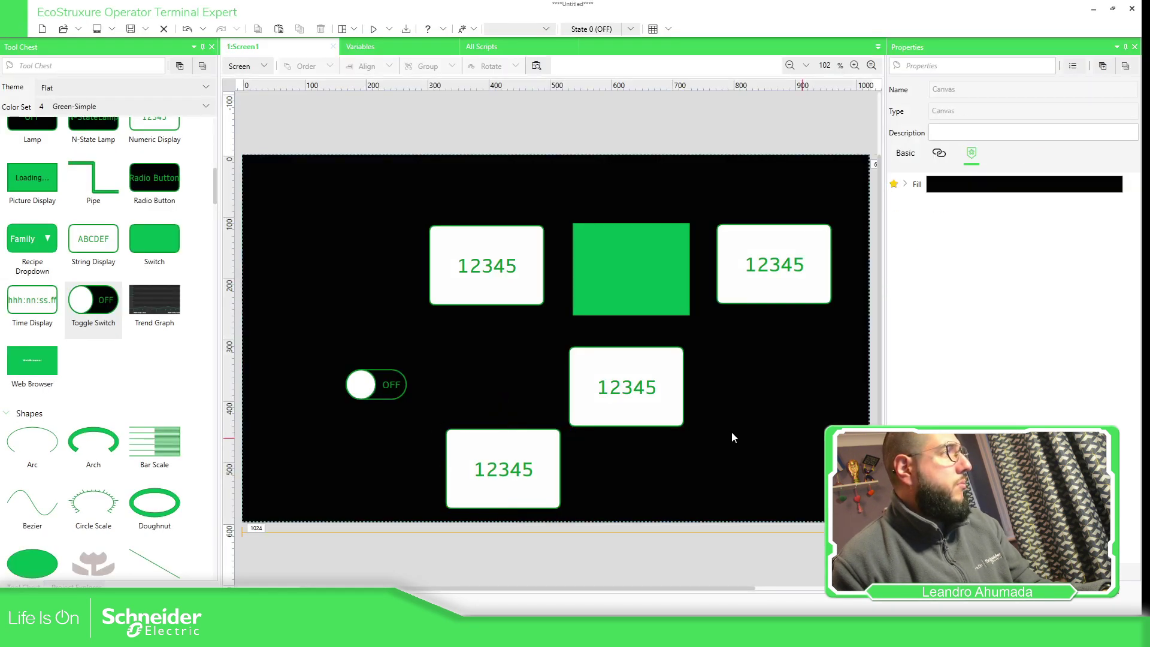
click(378, 387)
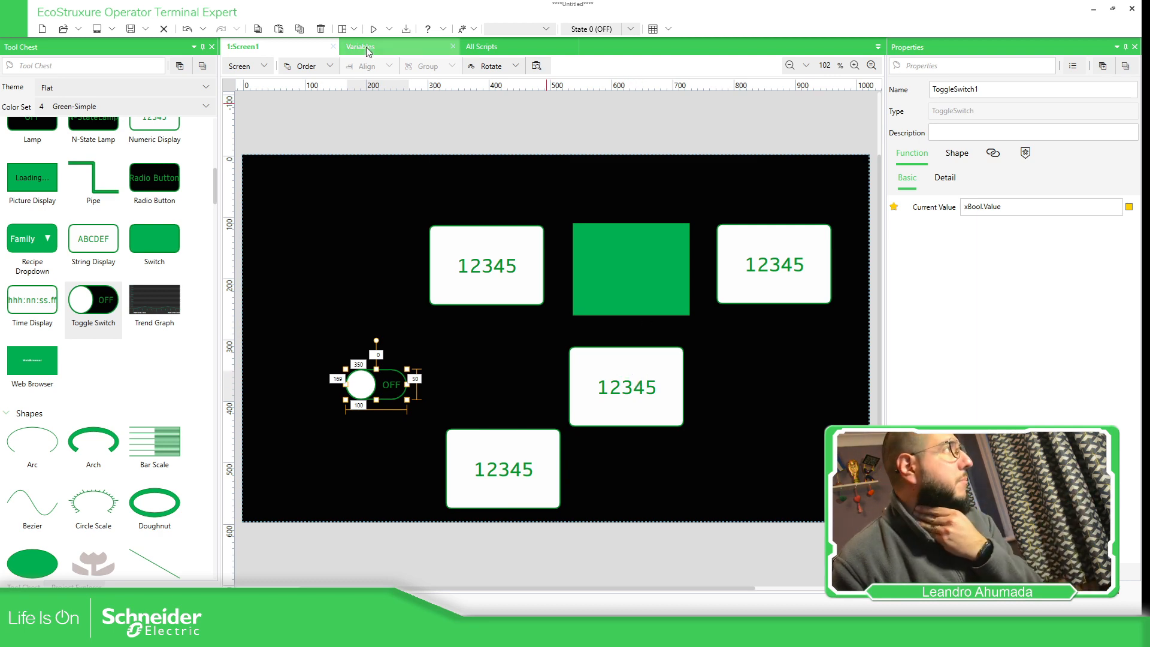
click(388, 29)
click(409, 49)
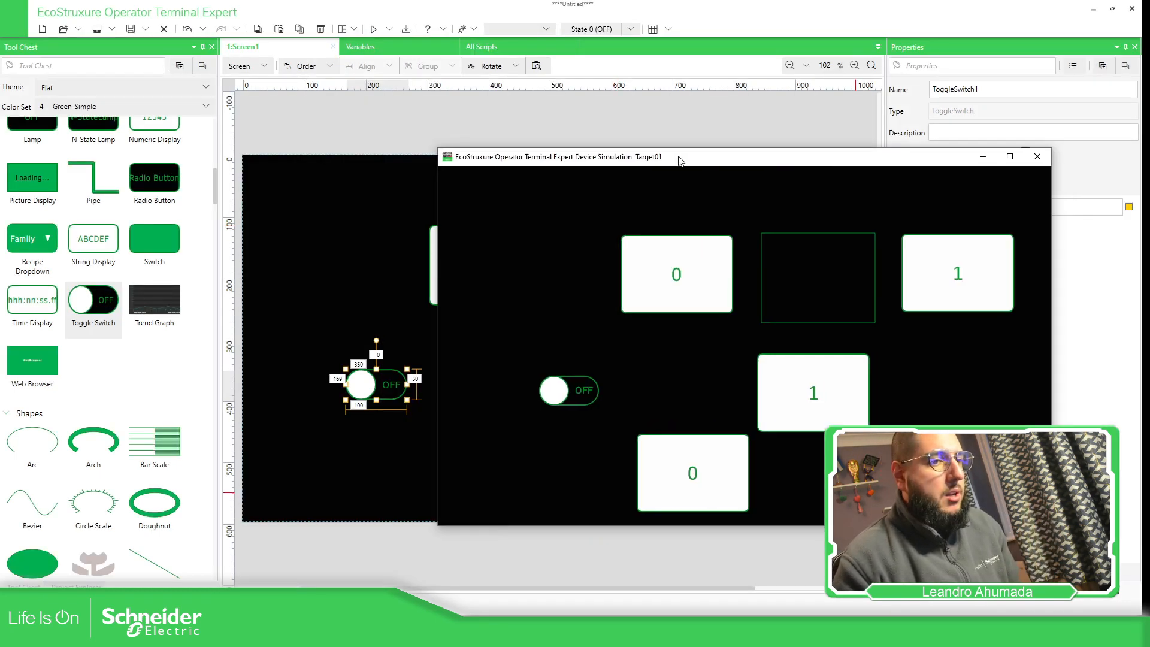
click(618, 355)
click(619, 358)
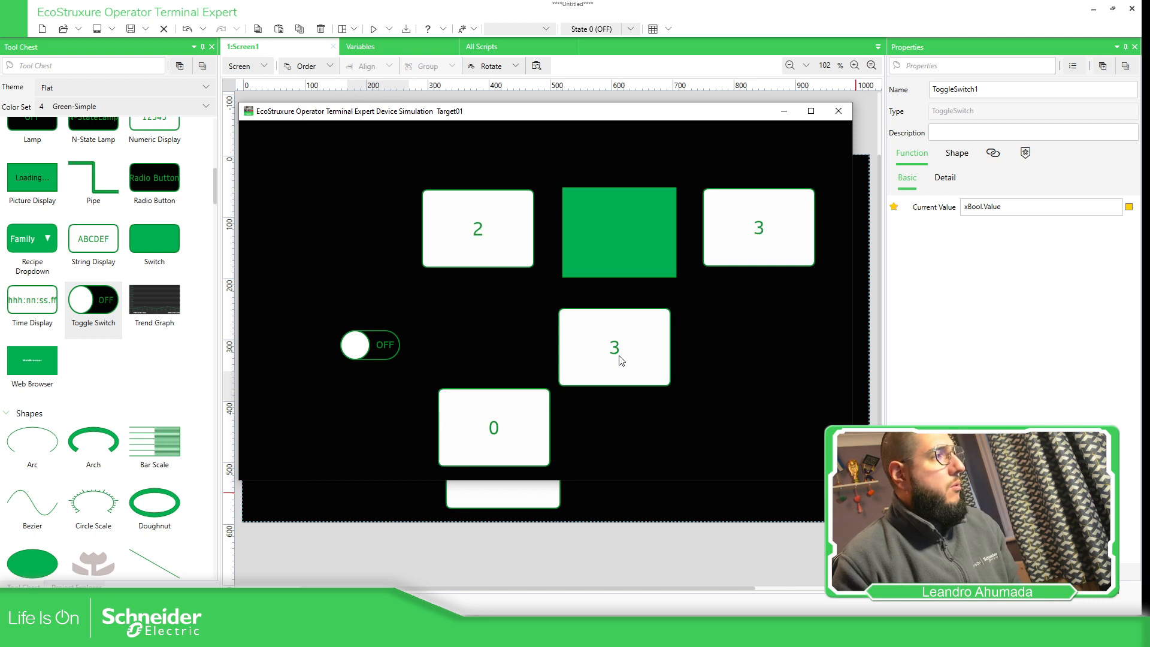
click(618, 359)
click(613, 349)
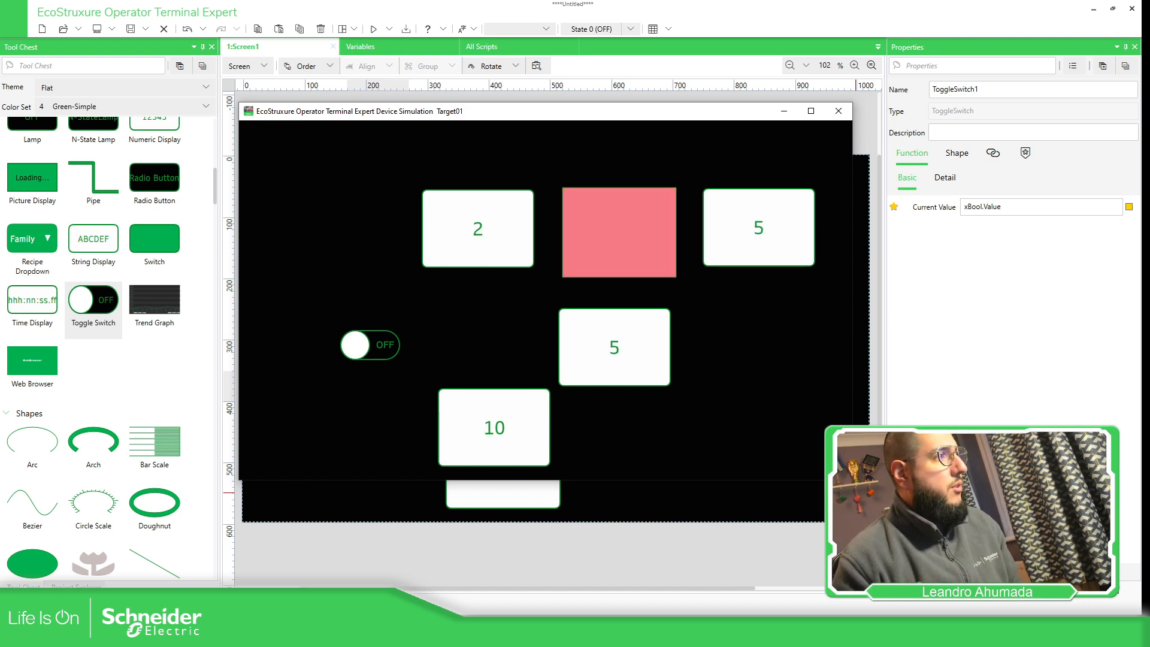
click(614, 349)
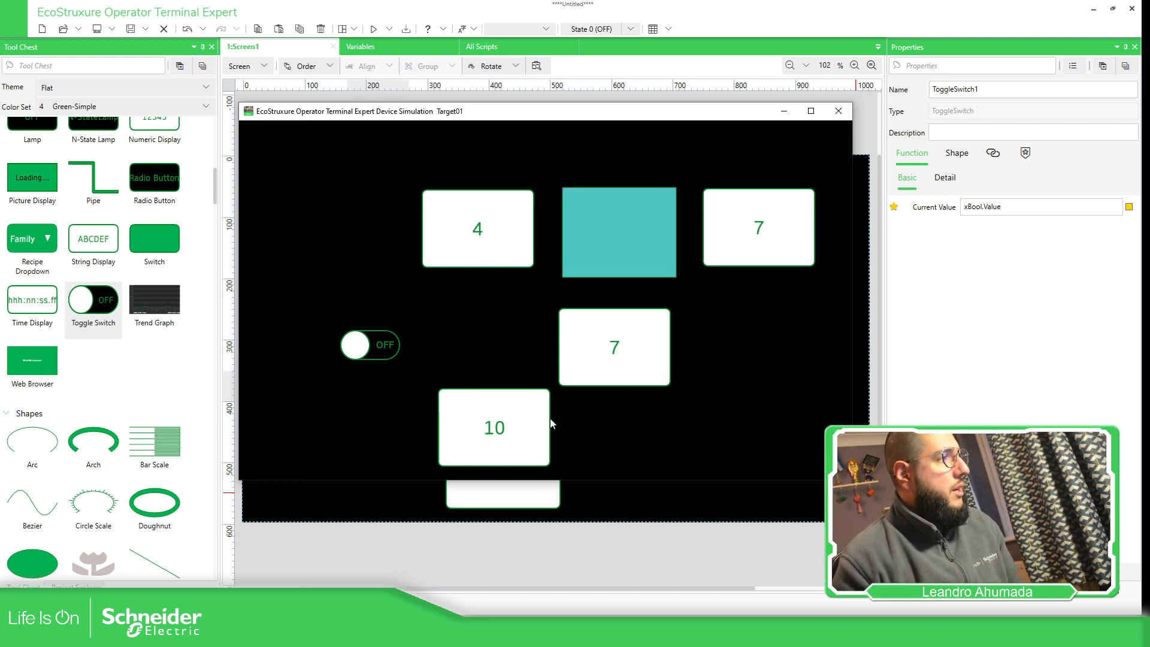
click(369, 349)
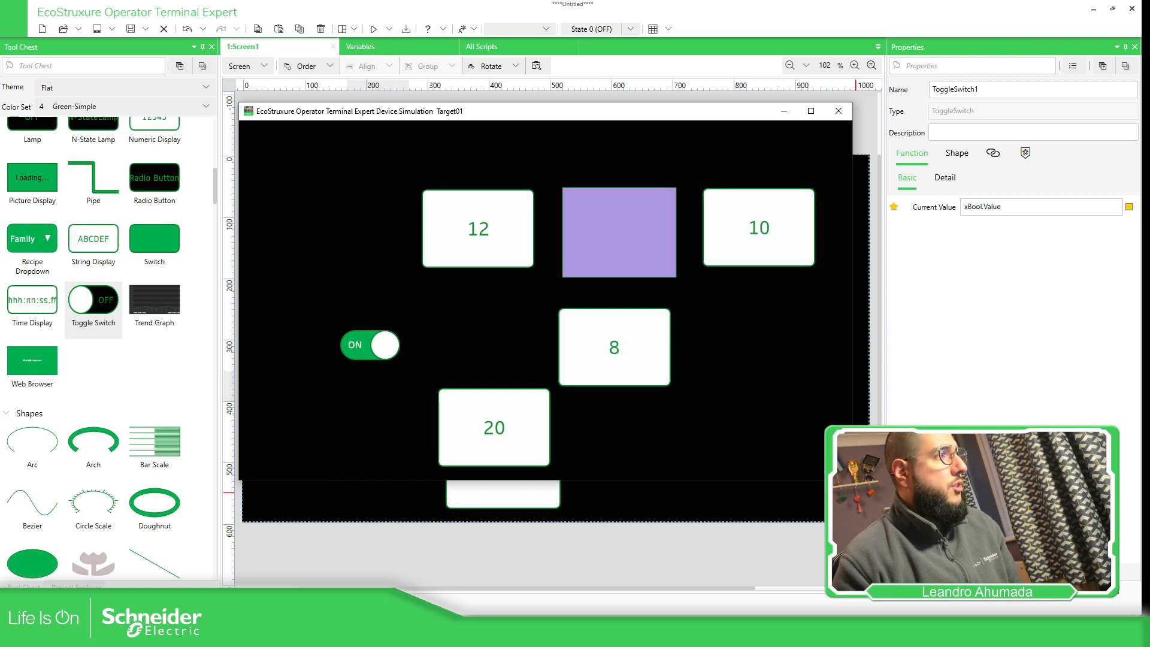
click(389, 349)
click(389, 353)
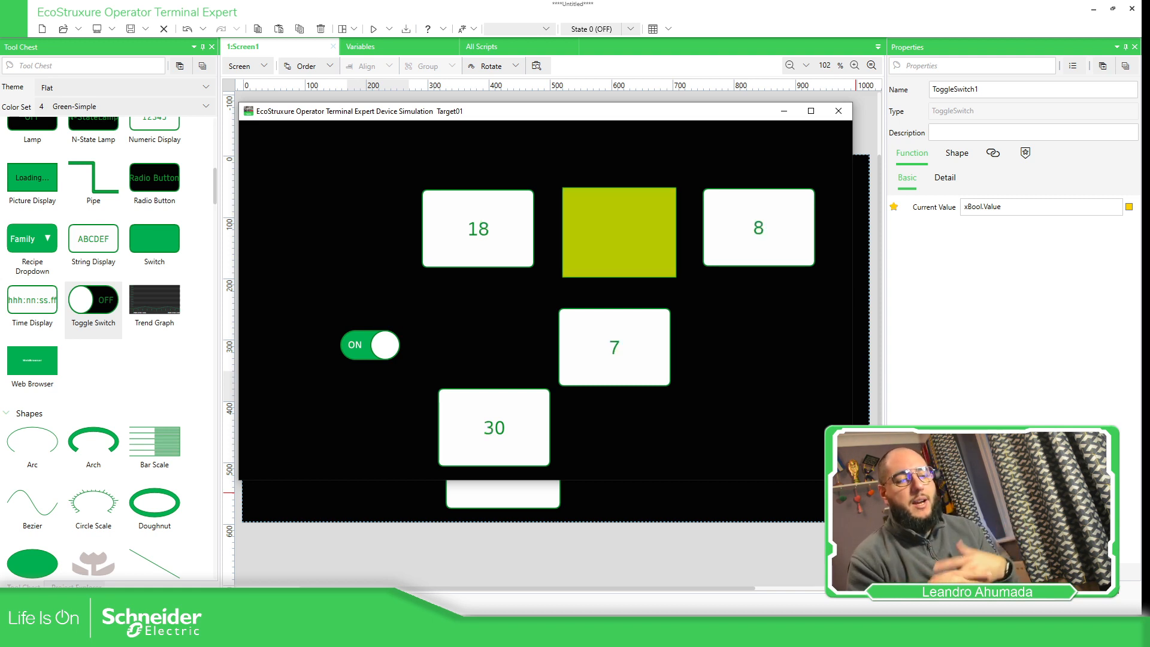
click(382, 347)
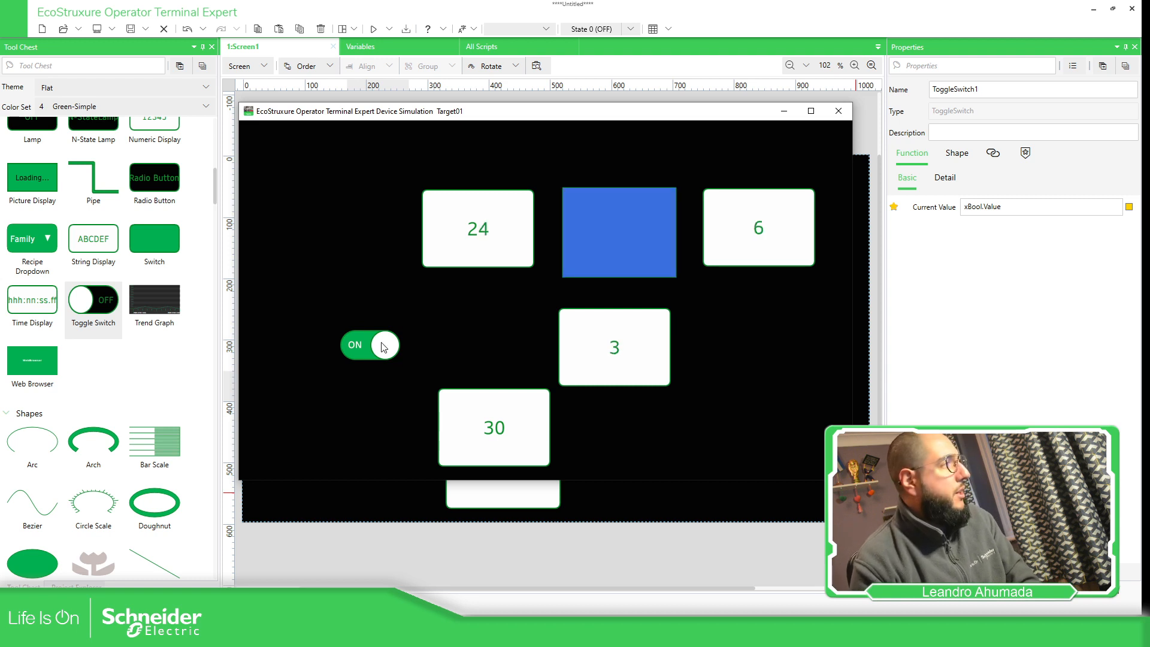
click(382, 346)
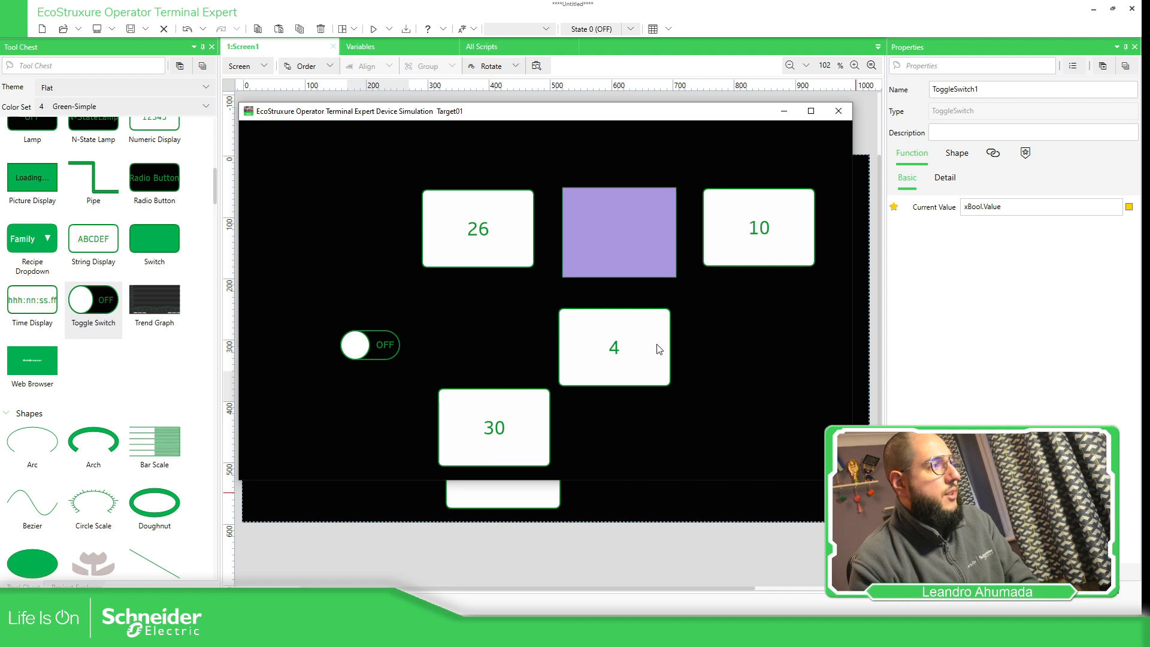
click(379, 358)
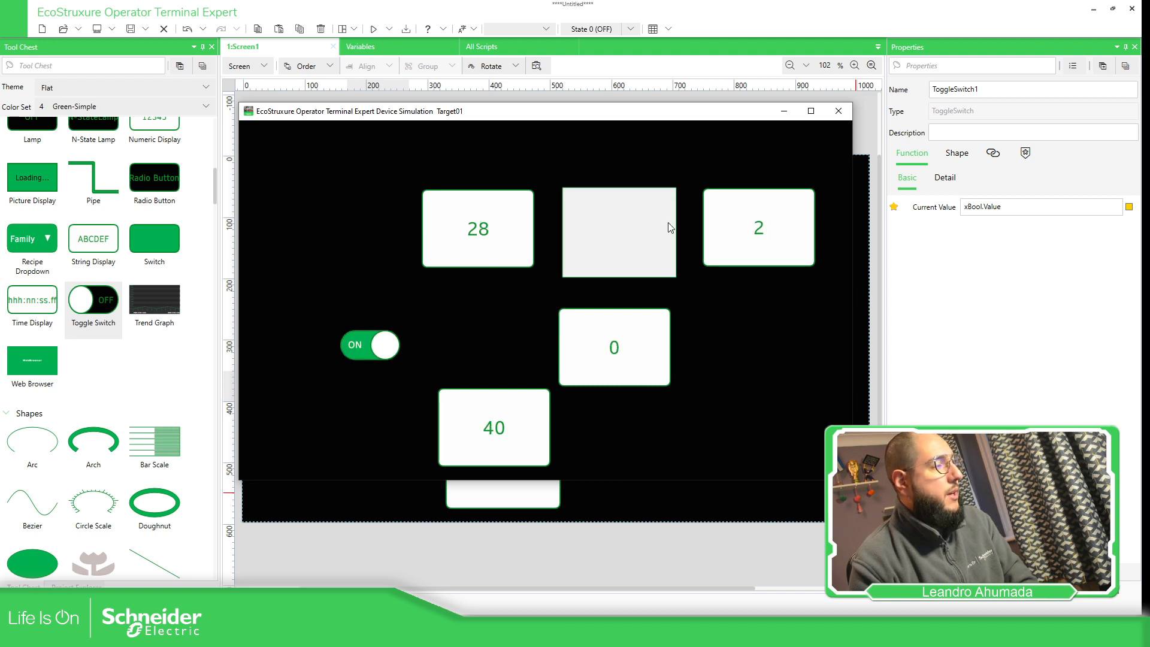
Close the device simulation, go to the Script view and collapse the Conditional Tool Chest category
click(839, 111)
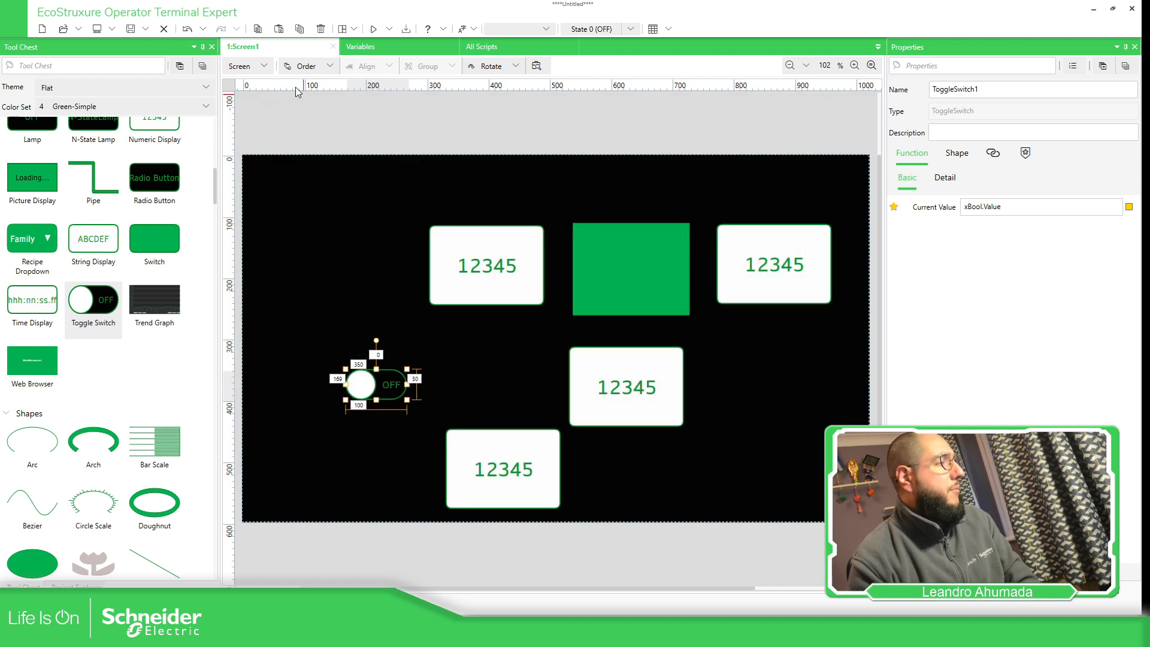
click(247, 66)
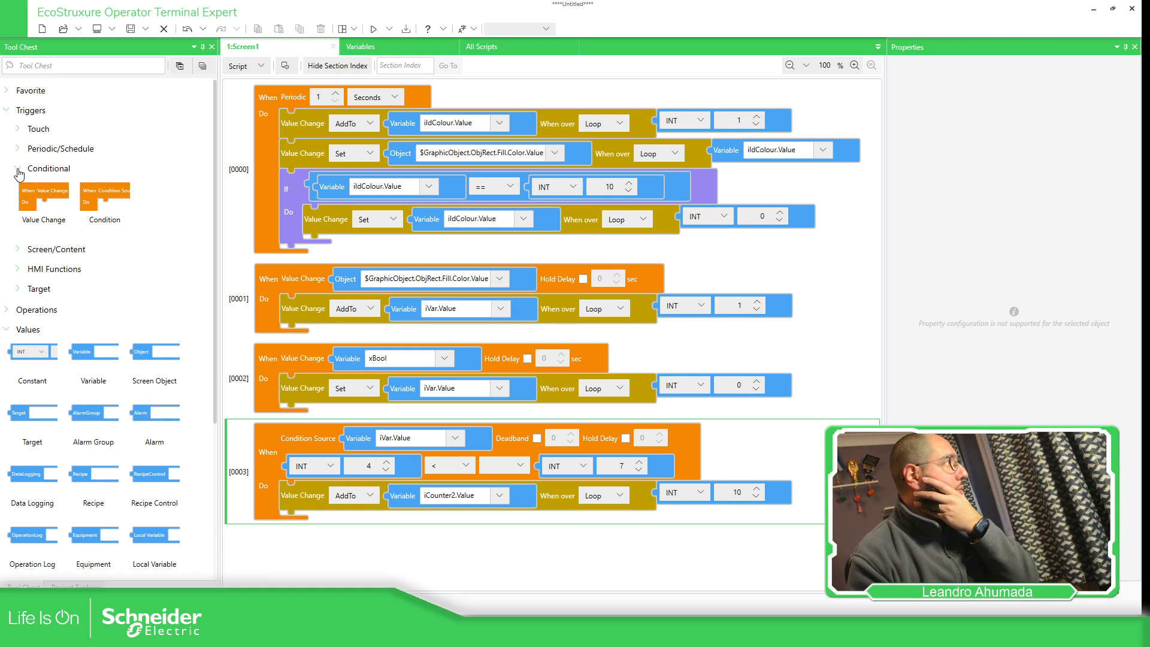
click(19, 171)
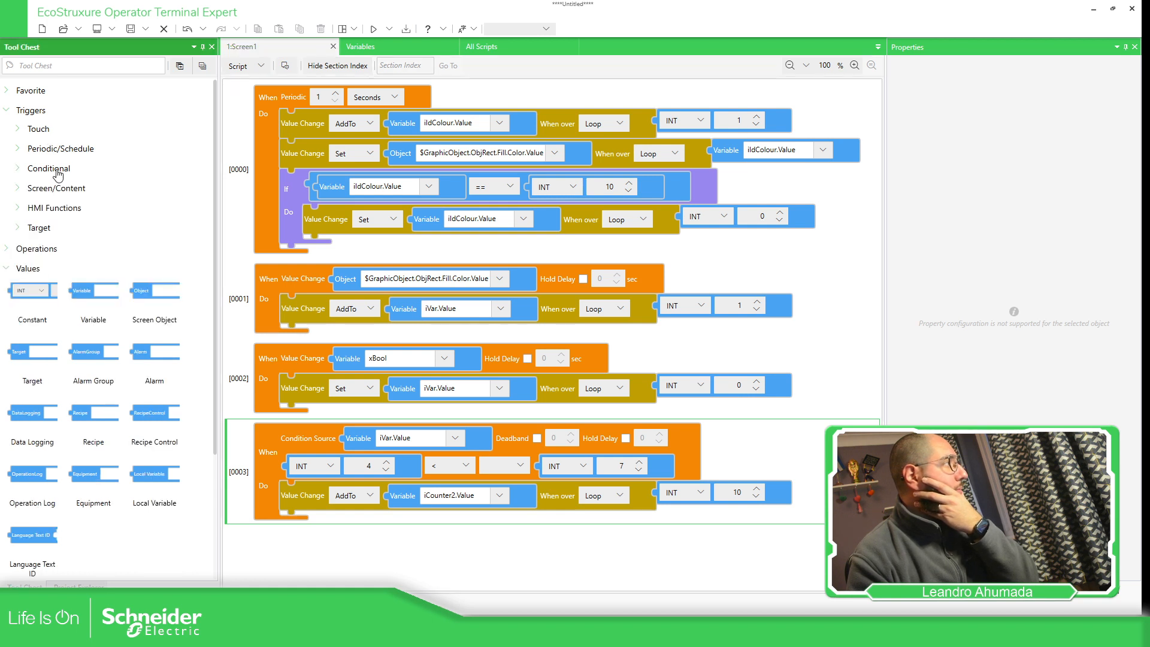